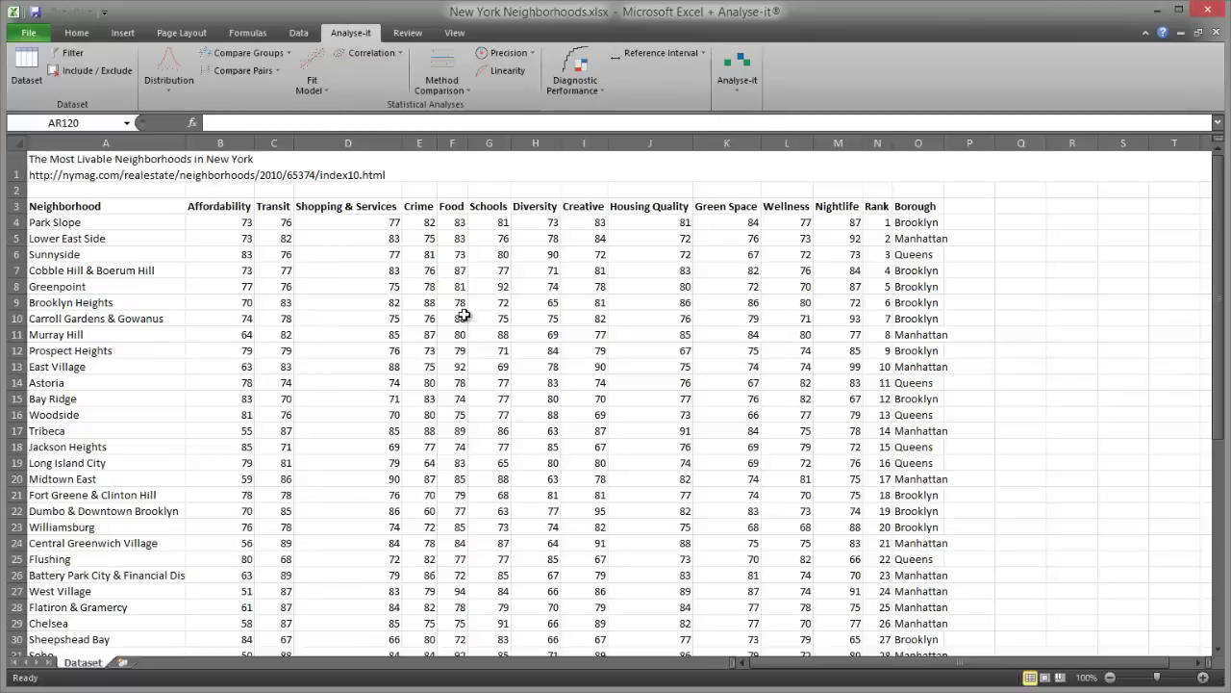
- Start a multivariate correlation analysis of the neighborhood dataset with a PCA biplot that shows the variables as axes
left_click(458, 304)
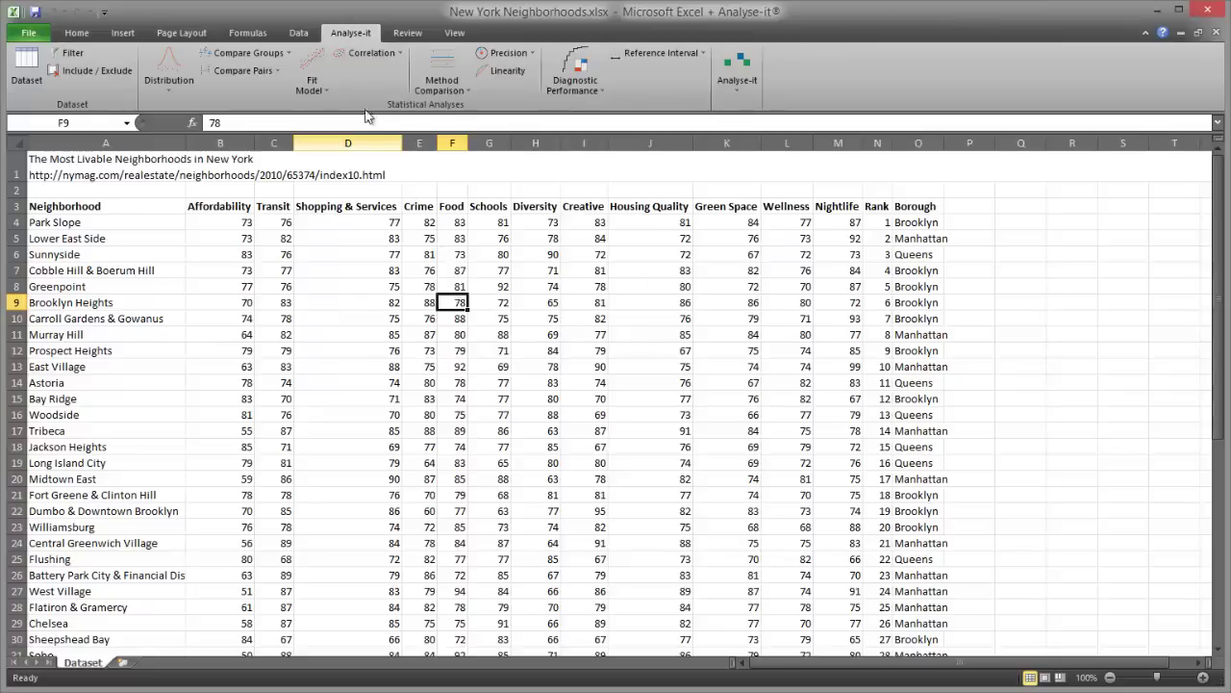
left_click(370, 54)
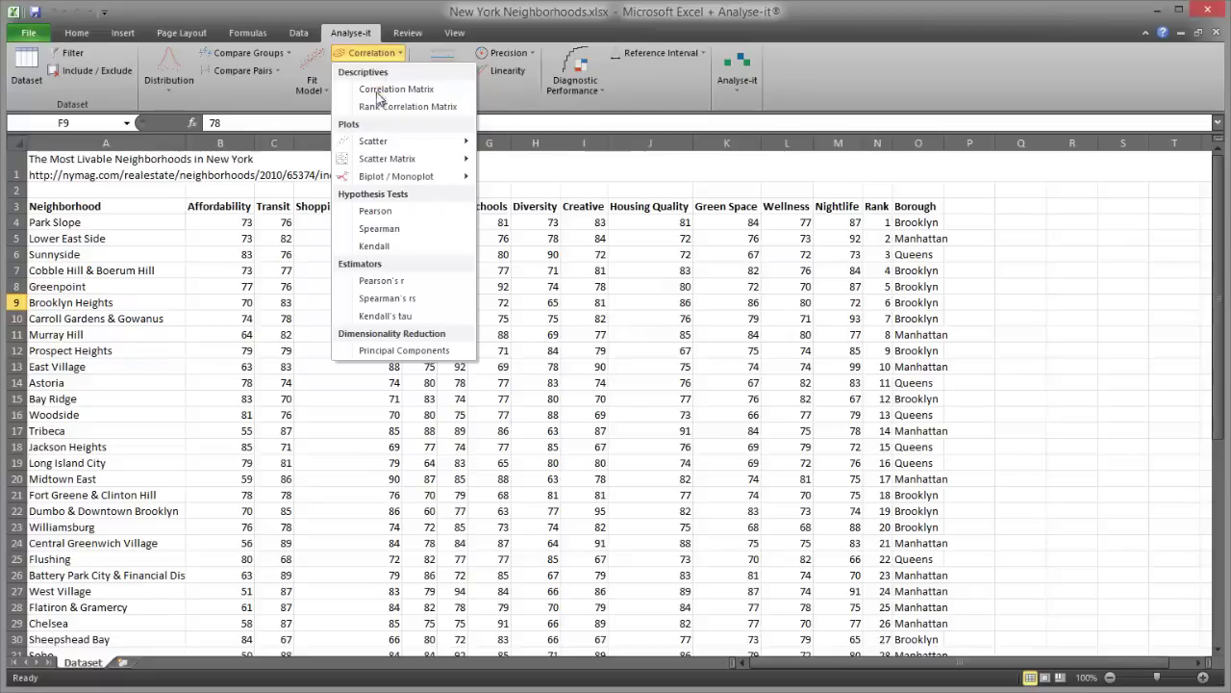
mouse_move(406, 176)
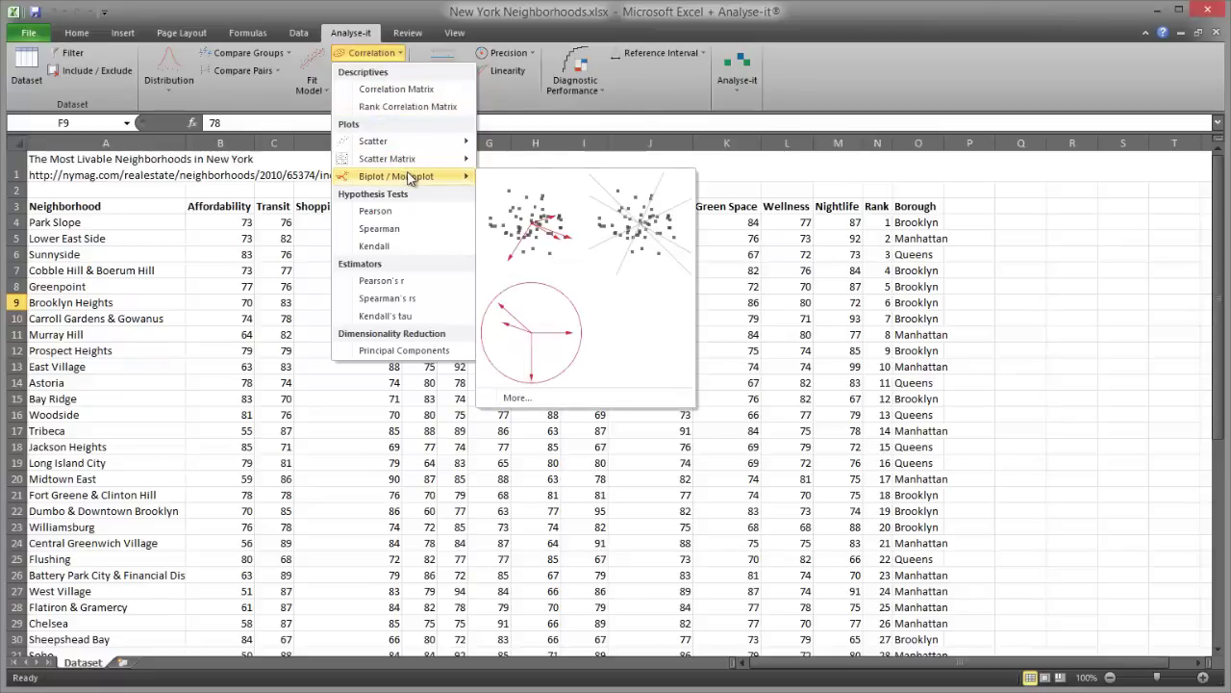
left_click(633, 227)
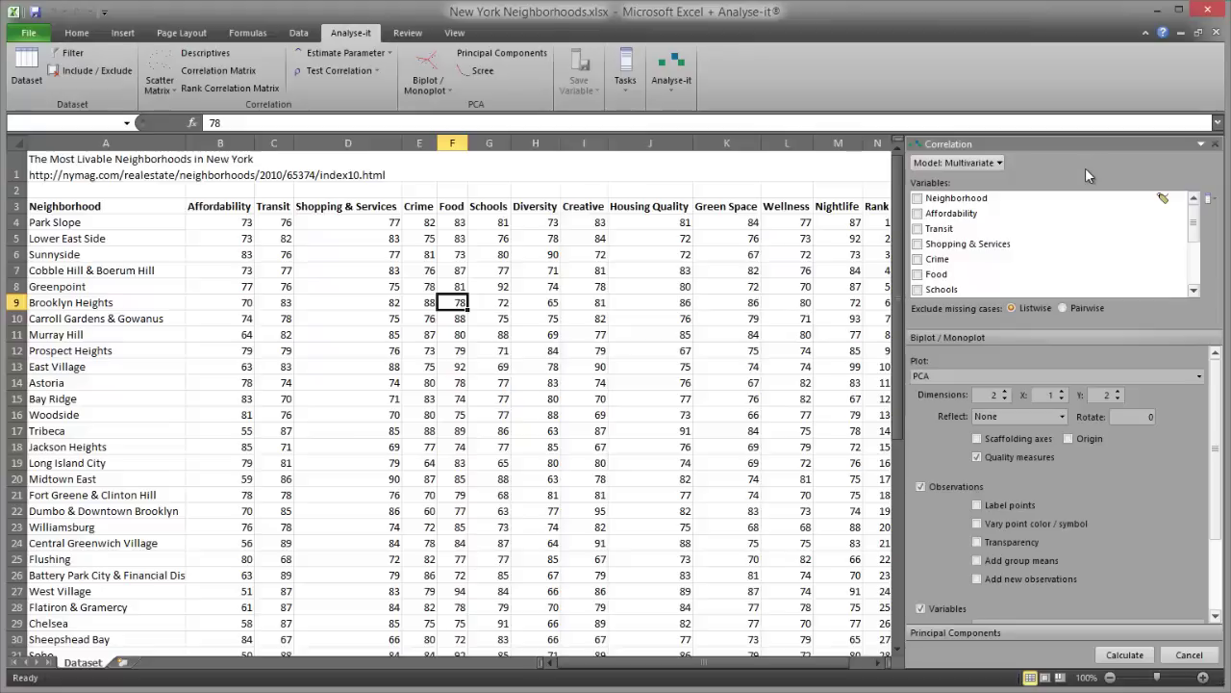
- Include Affordability, Transit, Shopping & Services, Crime, Food and Schools as variables in the correlation analysis
left_click_drag(1039, 228, 1016, 216)
key("space")
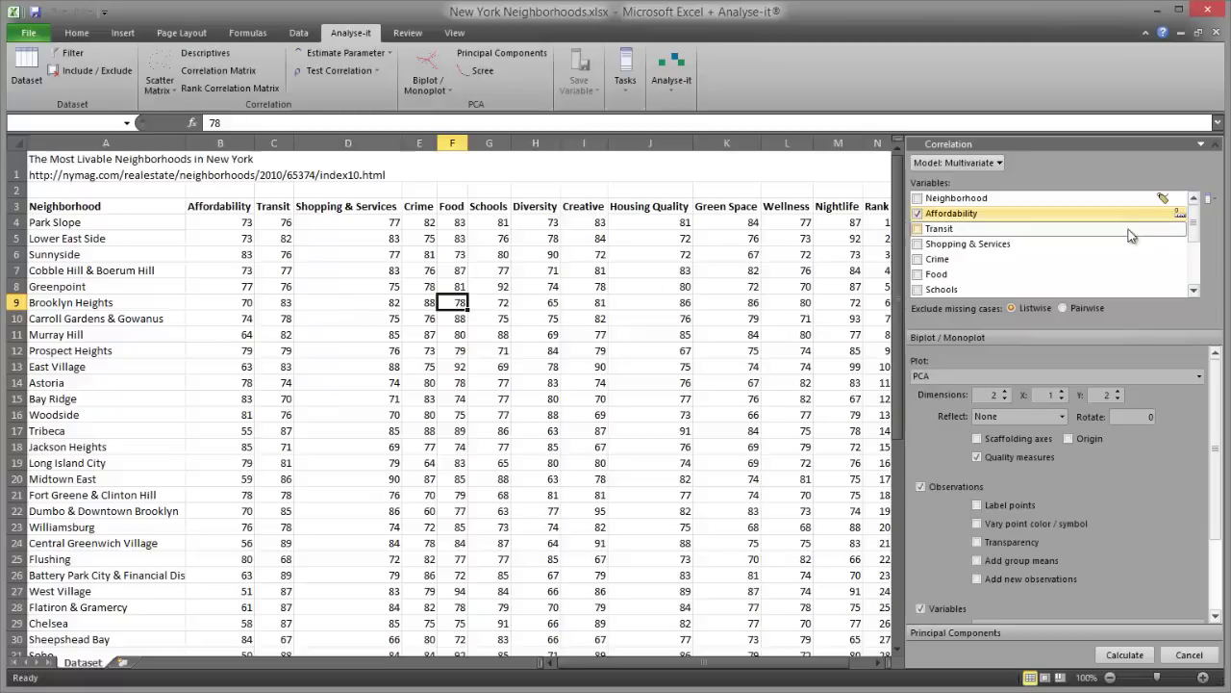
left_click_drag(1068, 259, 1059, 245)
key("space")
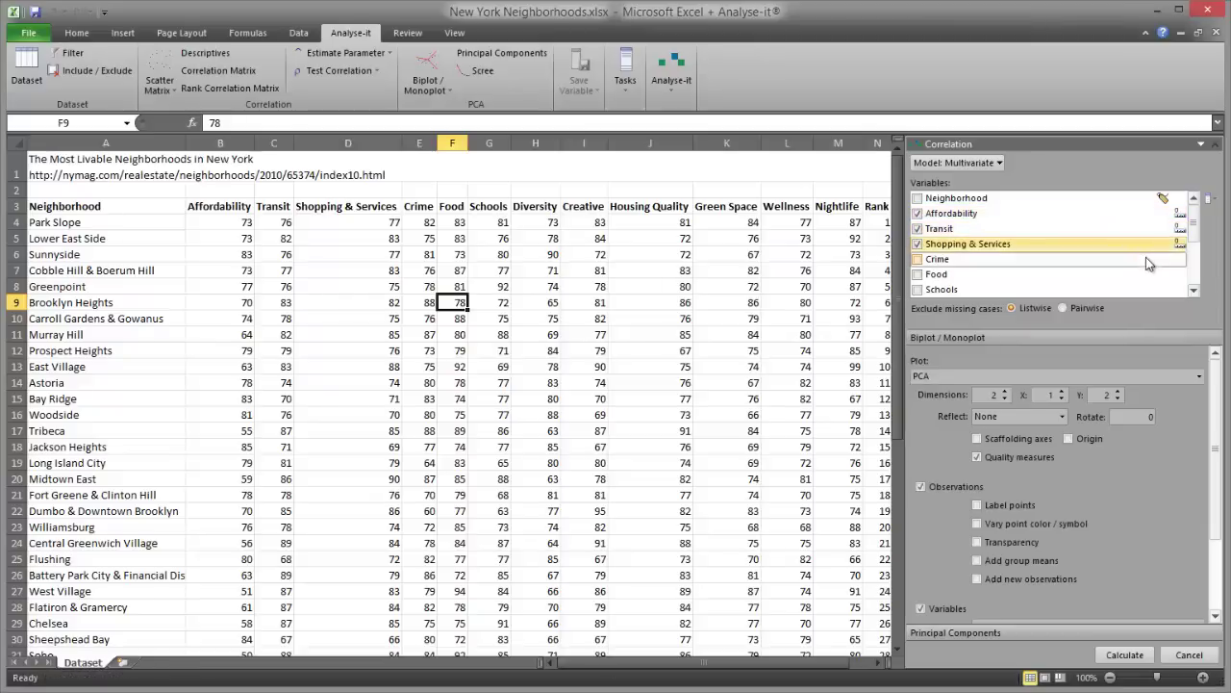
left_click(1160, 277)
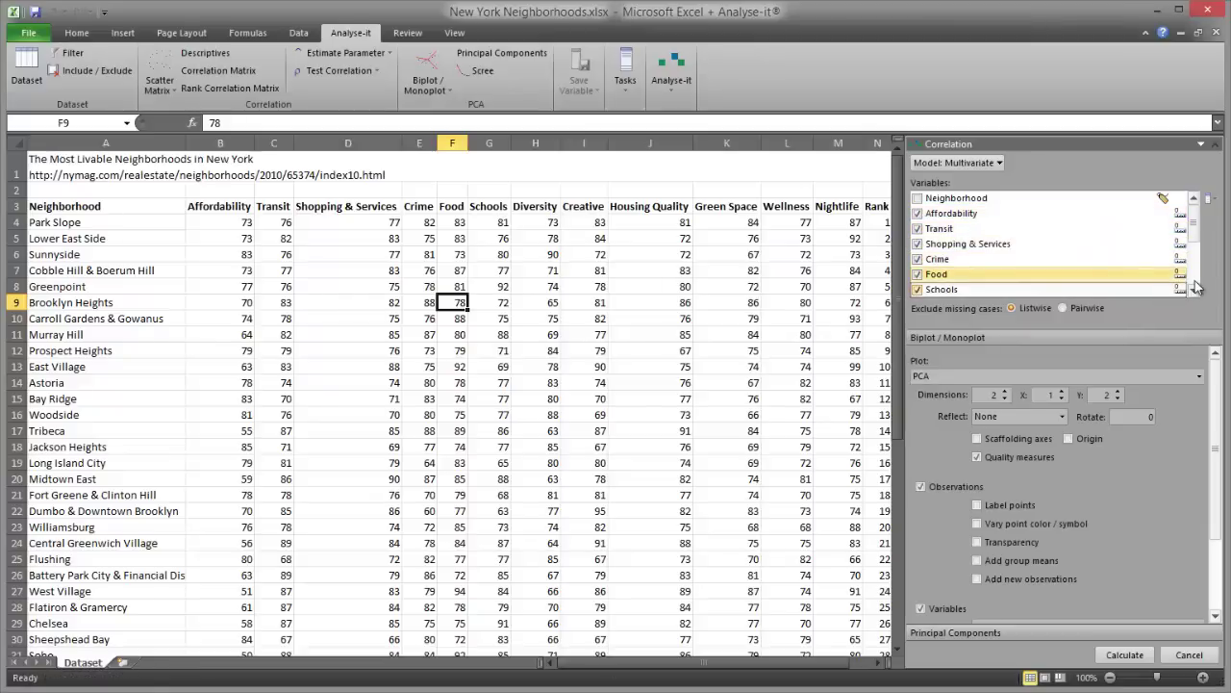
- Add Diversity, Creative, Housing Quality, Green Space, Wellness and Nightlife to the analysis variables
left_click(1194, 281)
left_click(1143, 197)
key("space")
left_click(1143, 213)
key("space")
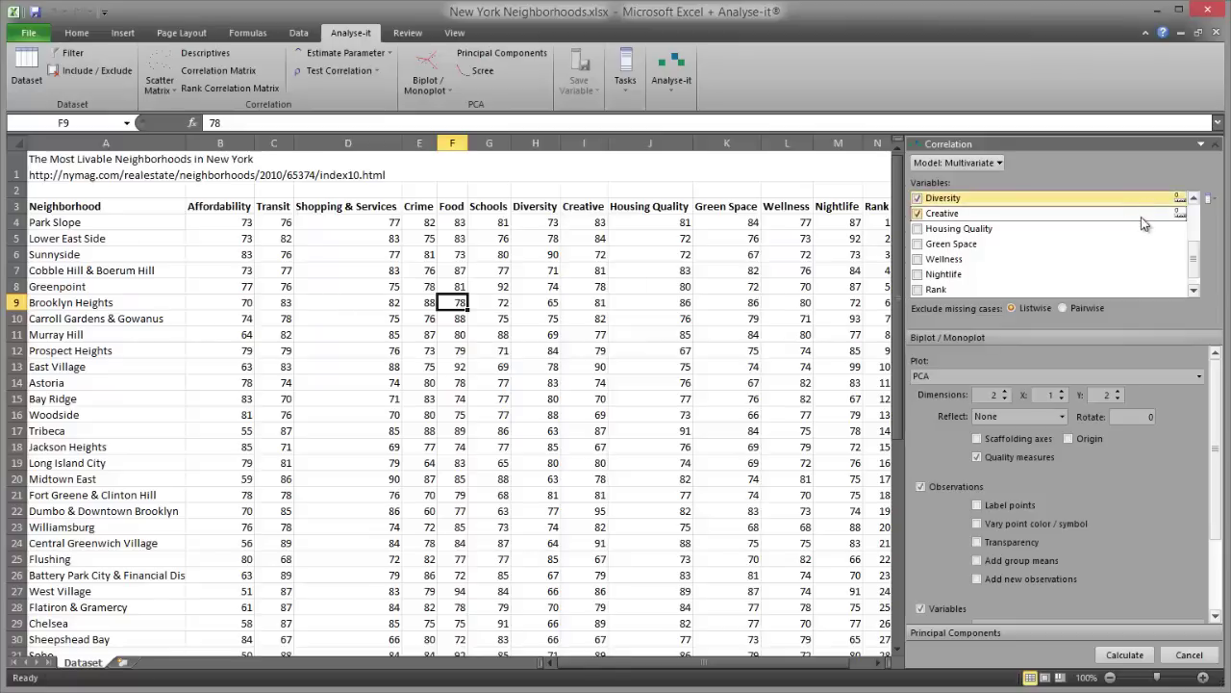
left_click(1142, 229)
key("space")
left_click(1140, 243)
key("space")
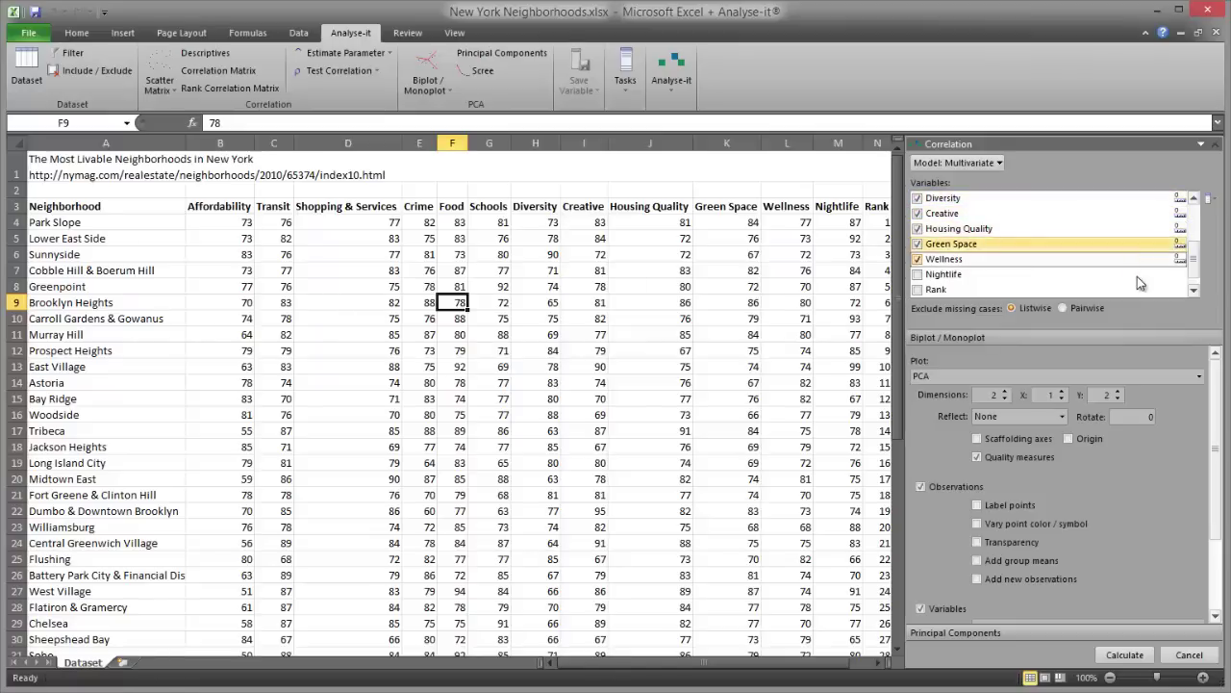
left_click(1138, 259)
key("space")
left_click(1137, 275)
key("space")
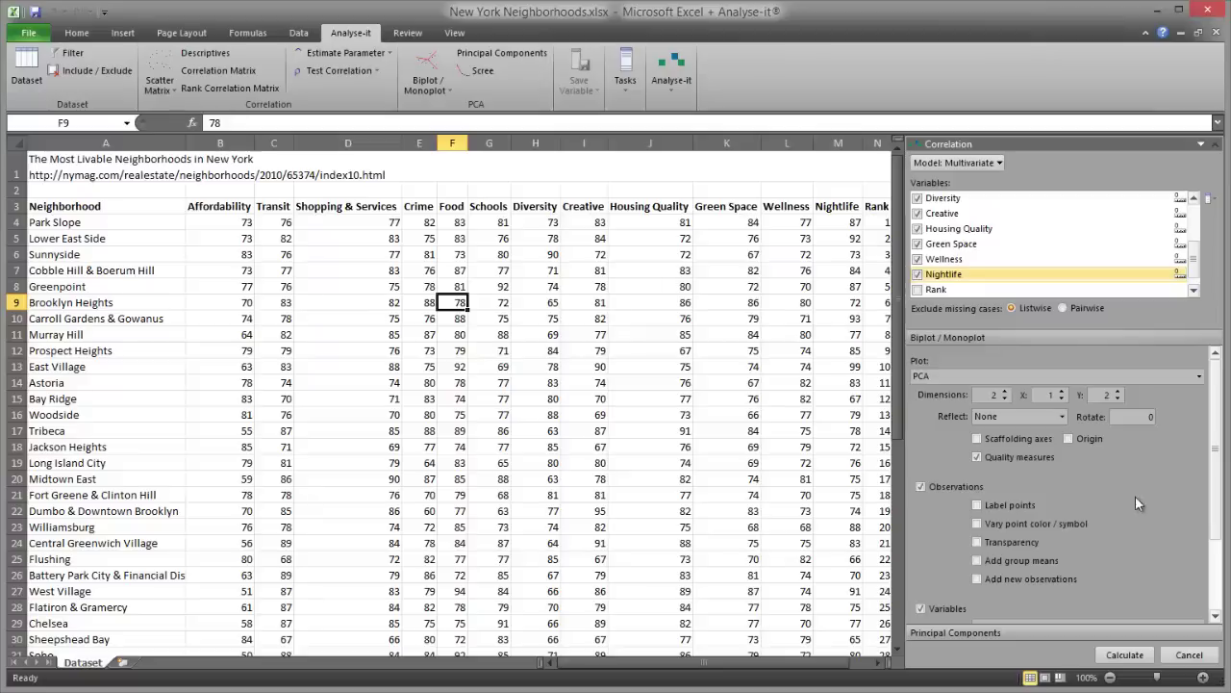
- Turn on point labels for the observations and calculate the PCA biplot
left_click(1031, 506)
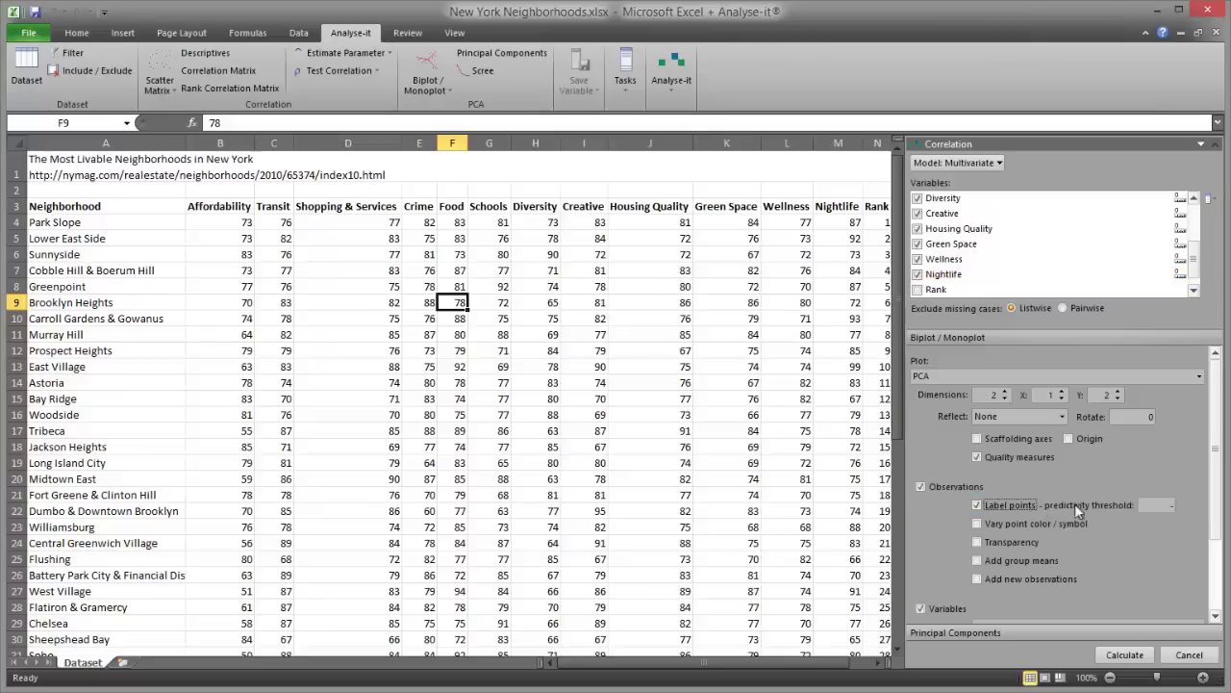
left_click(1109, 655)
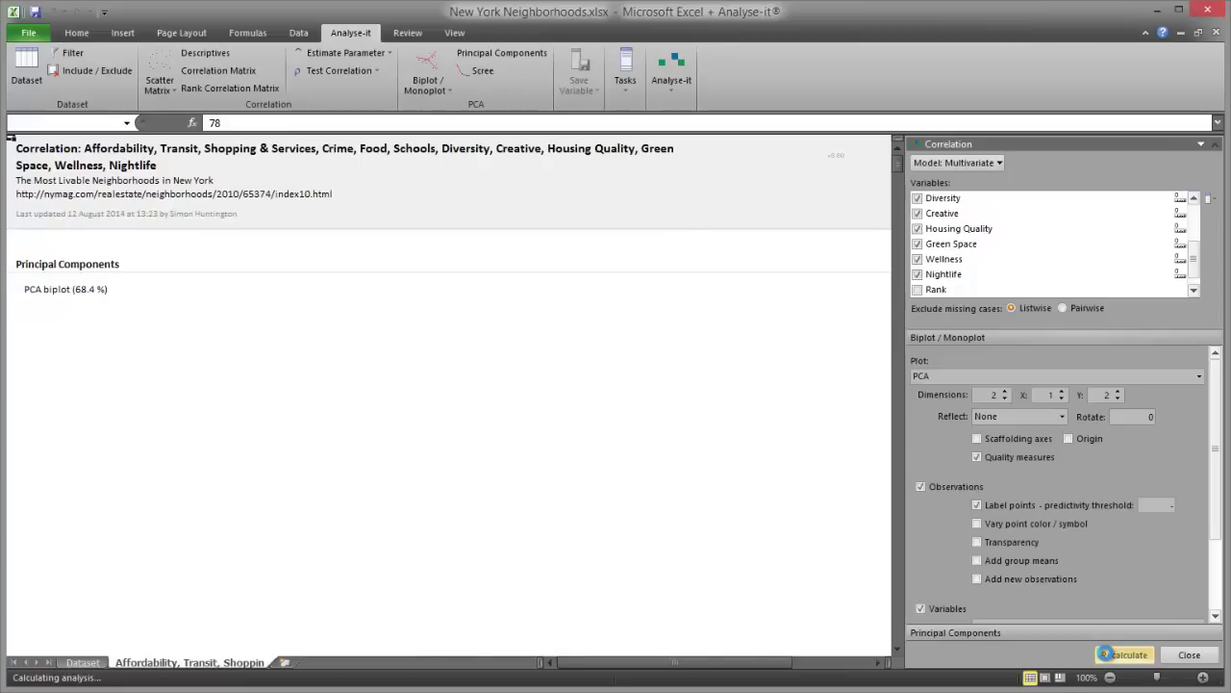
left_click(1110, 677)
left_click(1110, 677)
scroll(799, 523, "down", 2)
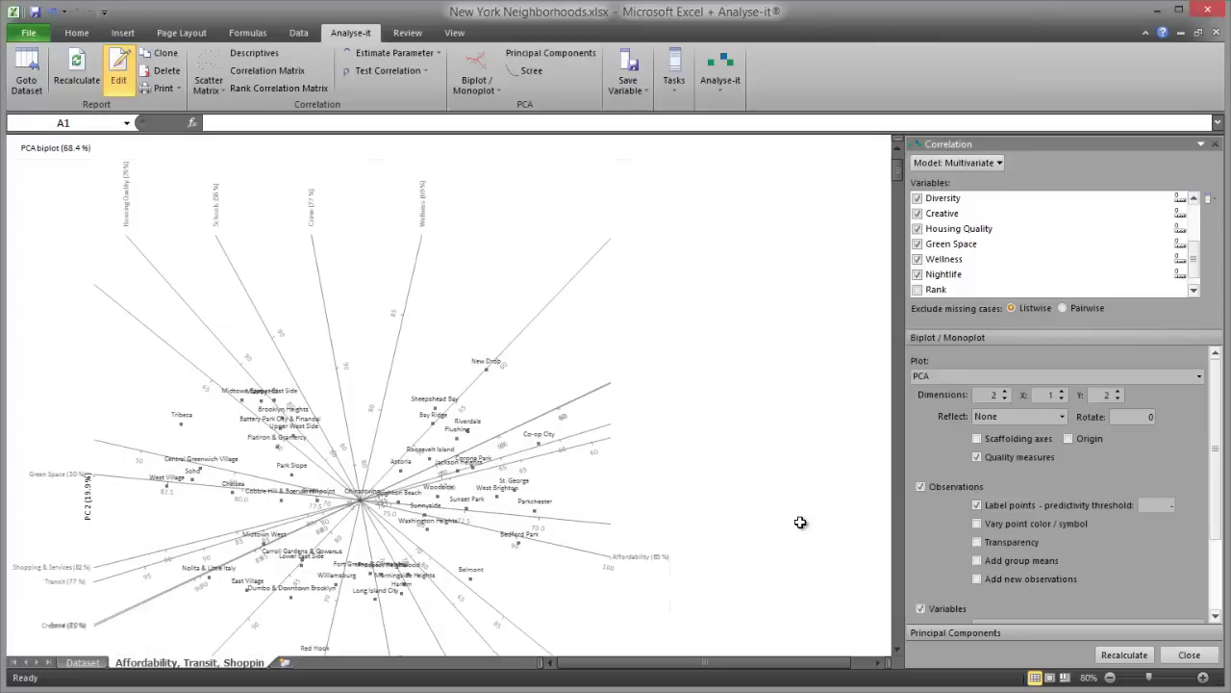
scroll(800, 523, "down", 1)
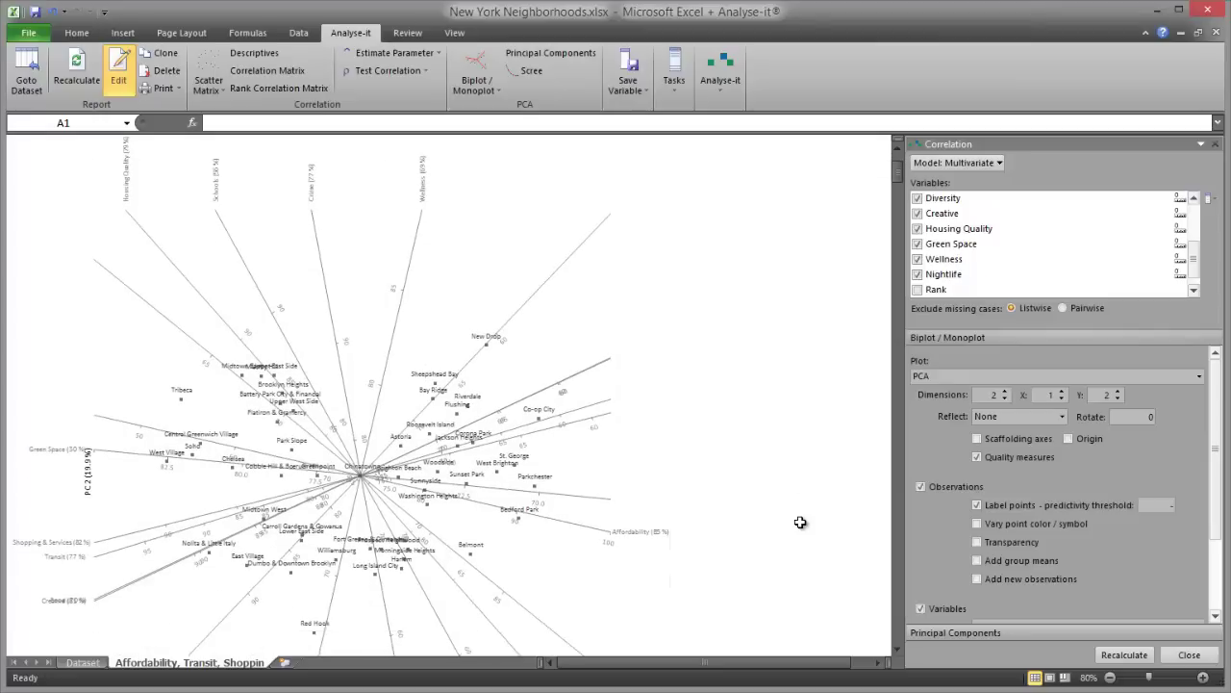
scroll(799, 522, "down", 1)
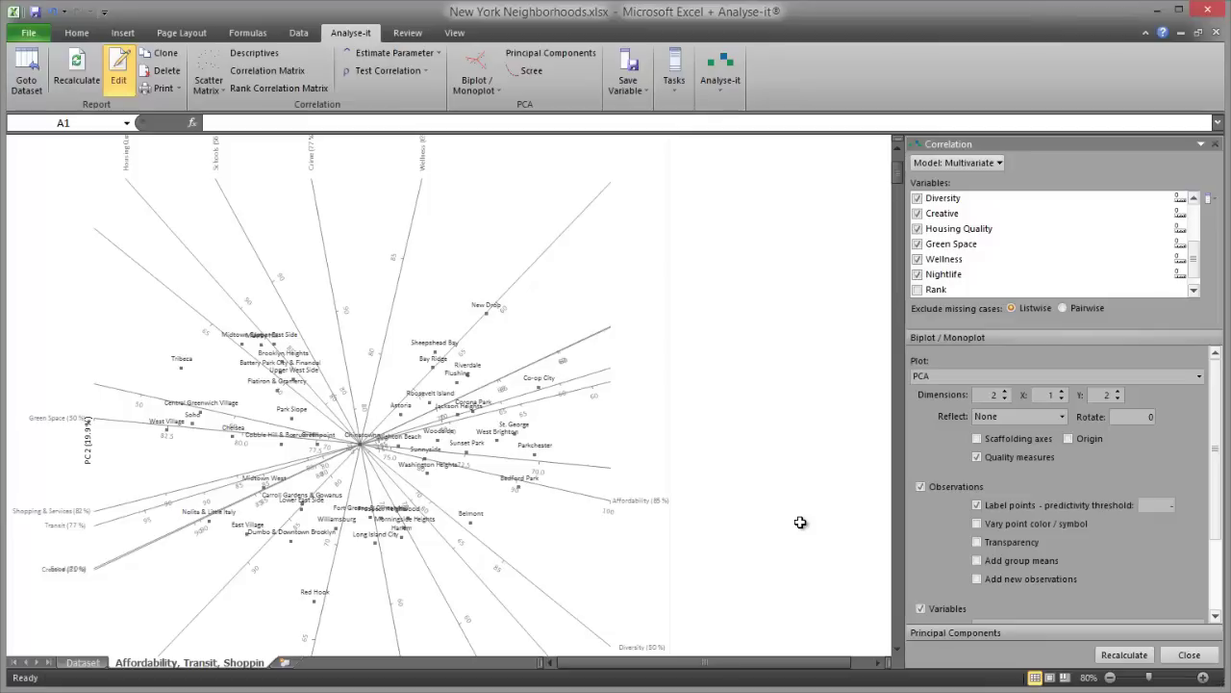
scroll(800, 522, "up", 1)
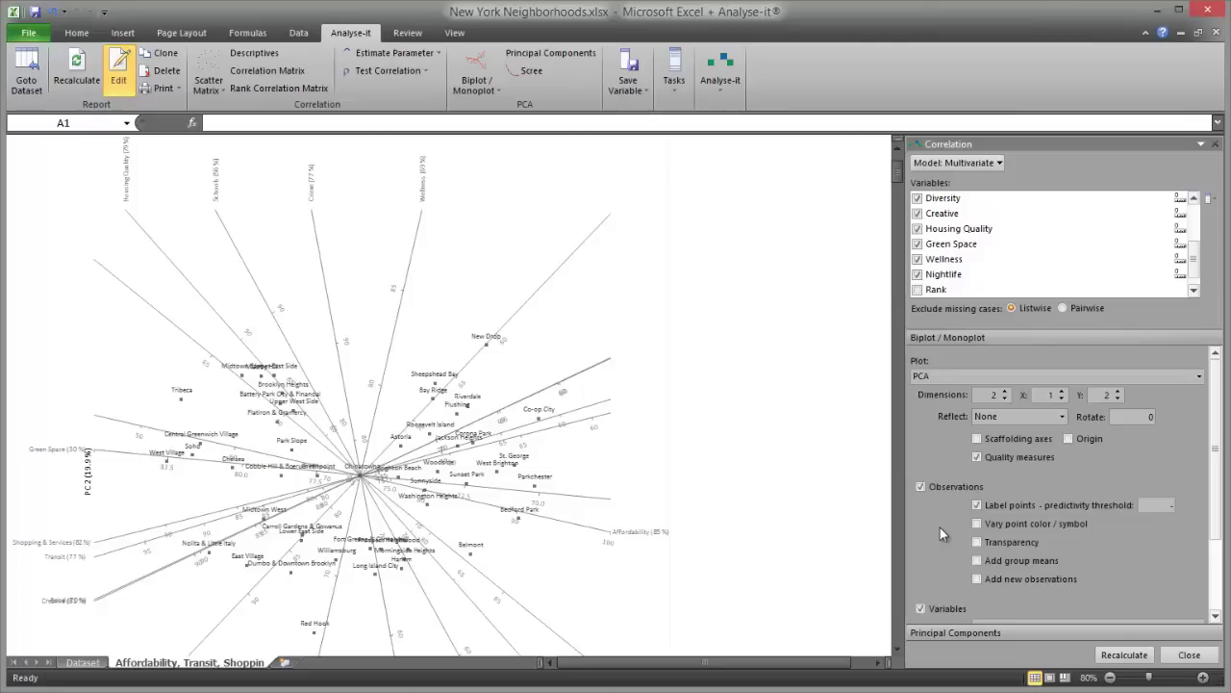
- Vary the point color and symbol by Borough and recalculate the biplot
left_click(976, 524)
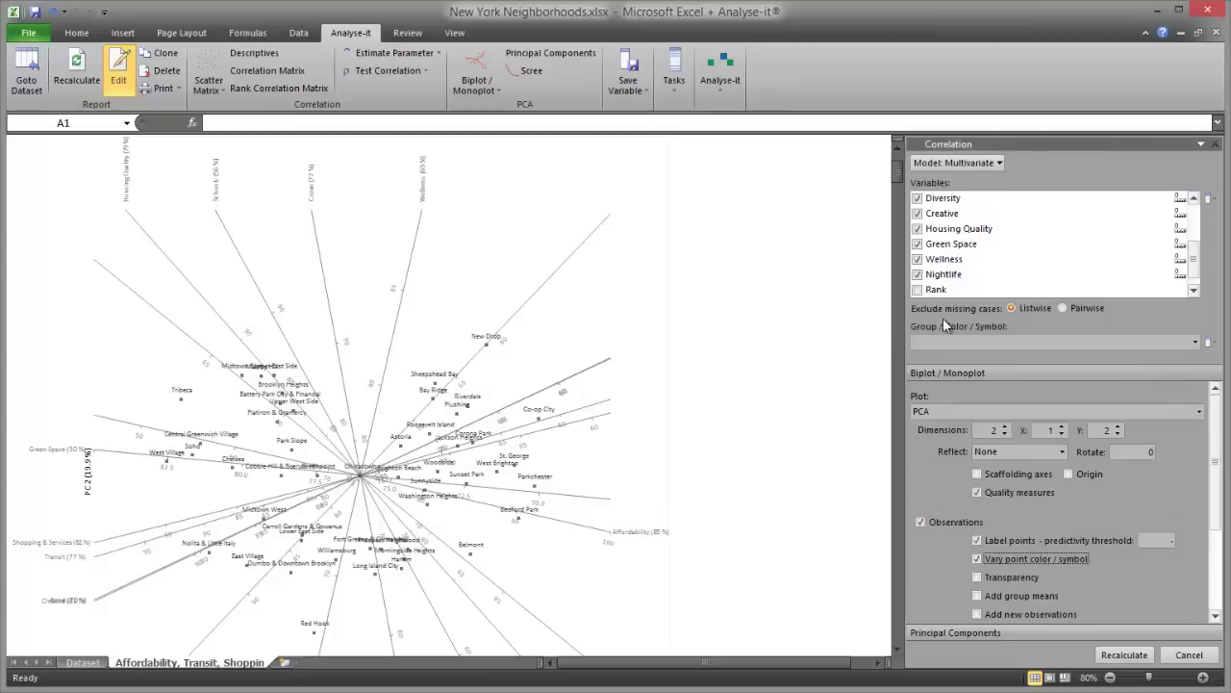
left_click(957, 342)
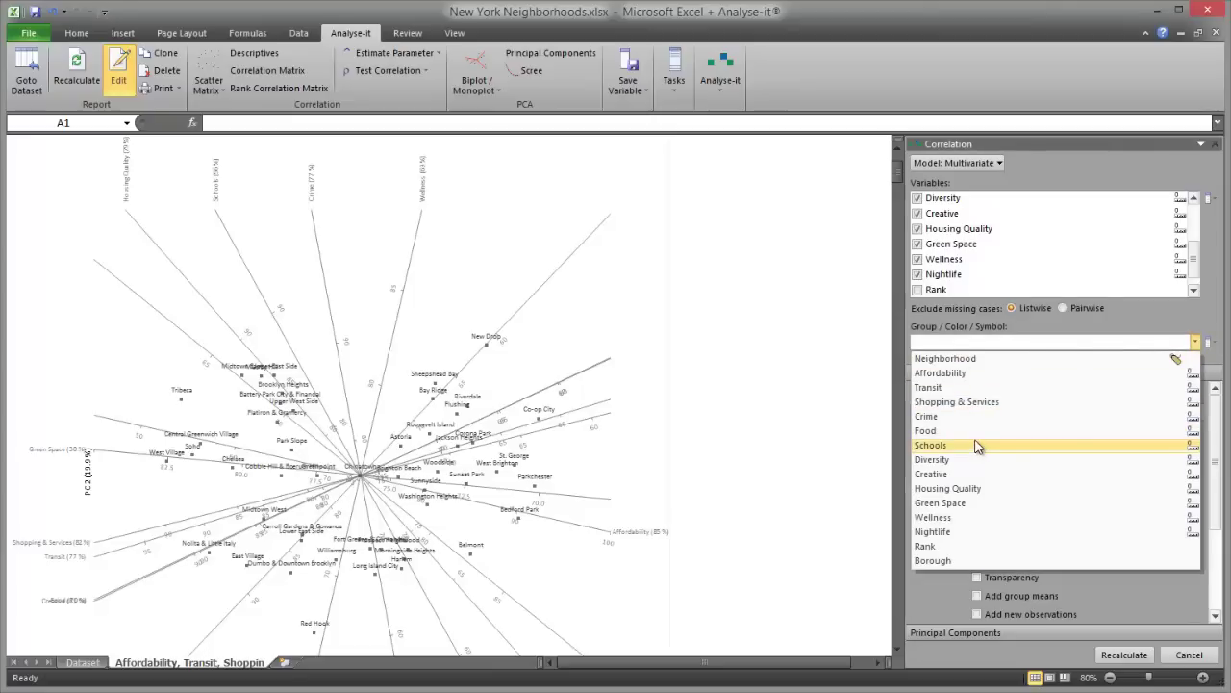
left_click(963, 562)
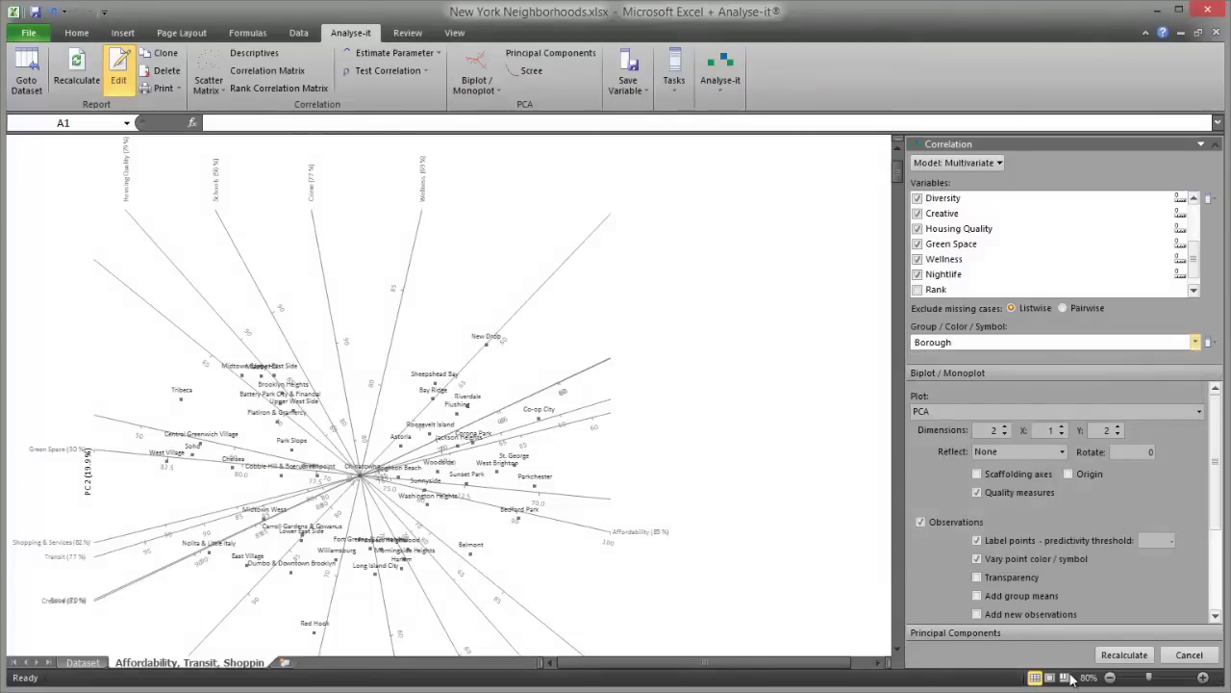
left_click(1124, 654)
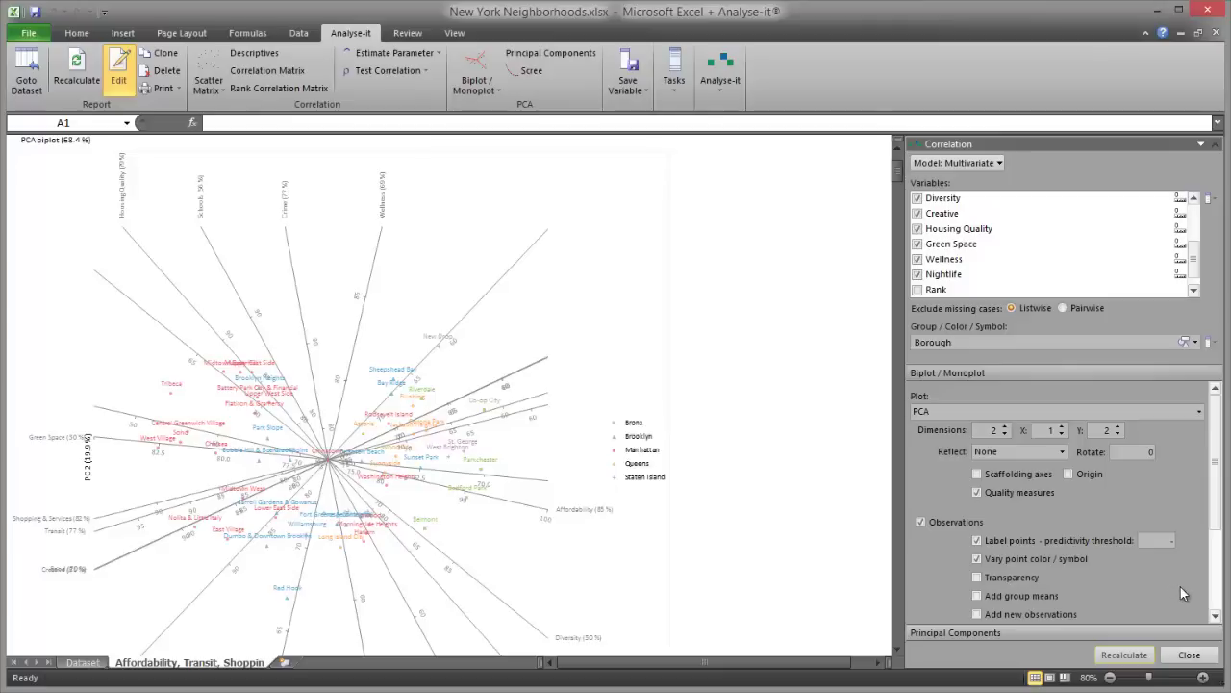
- Add Rank as a new variable on the biplot and recalculate the analysis
left_click(1216, 593)
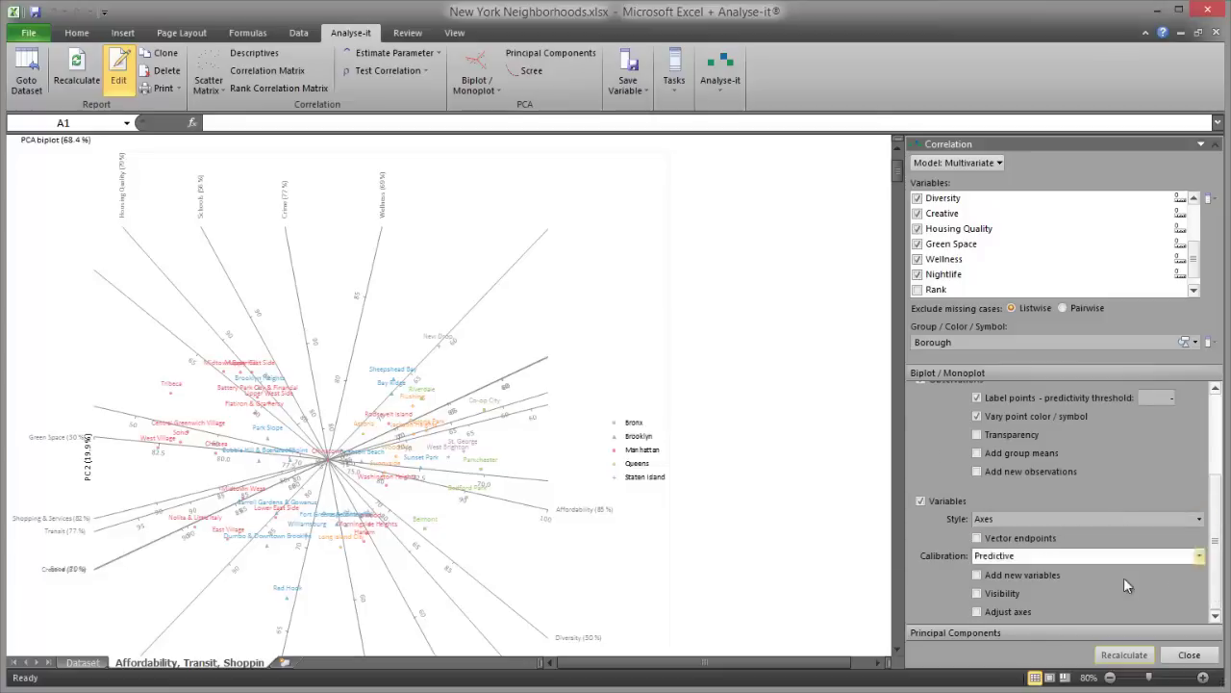
left_click(1054, 576)
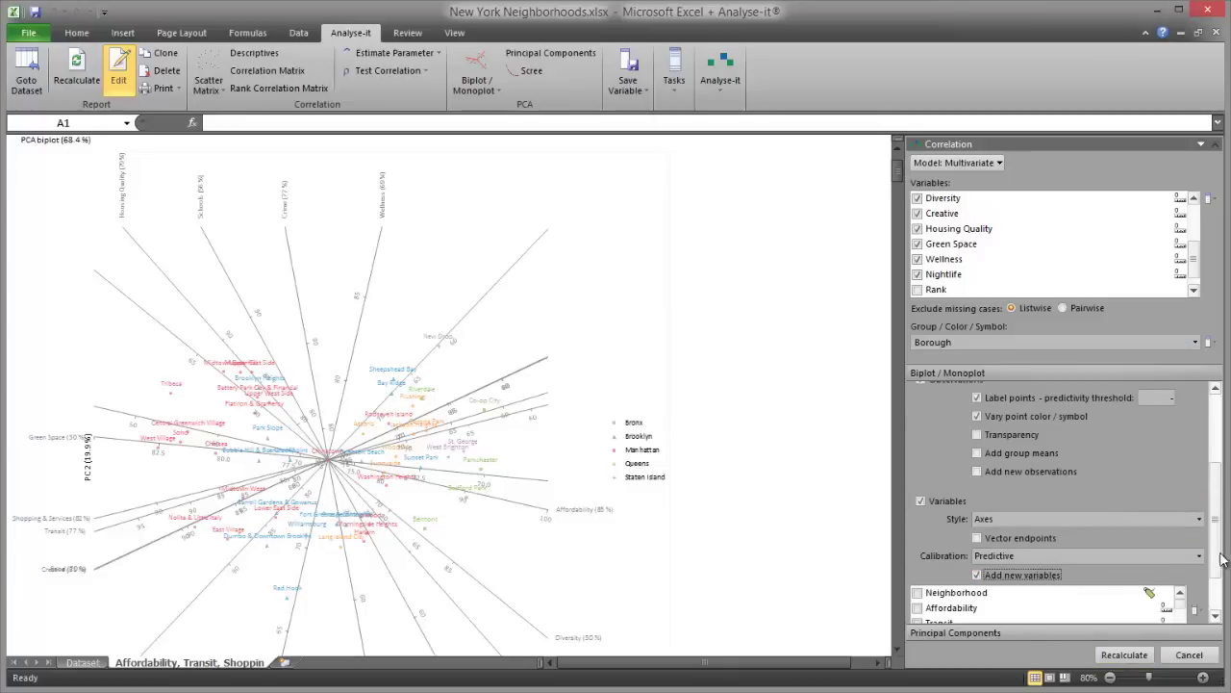
scroll(1217, 550, "down", 2)
scroll(1193, 550, "down", 5)
left_click(1005, 559)
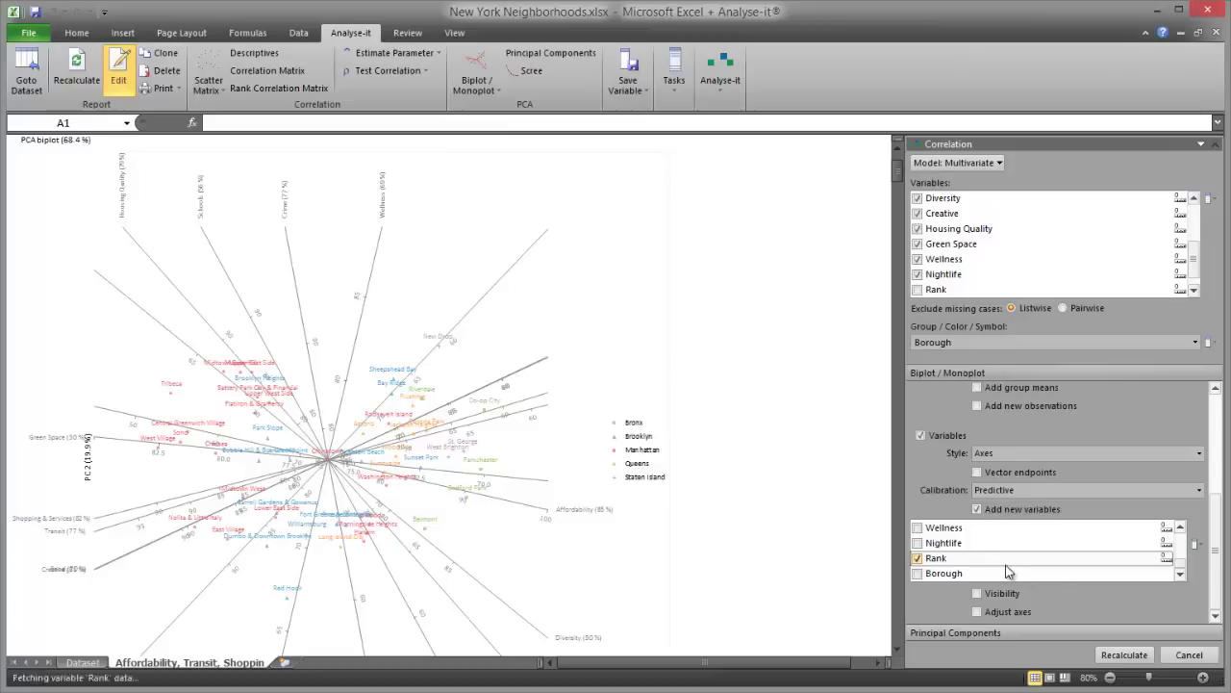
left_click(1124, 654)
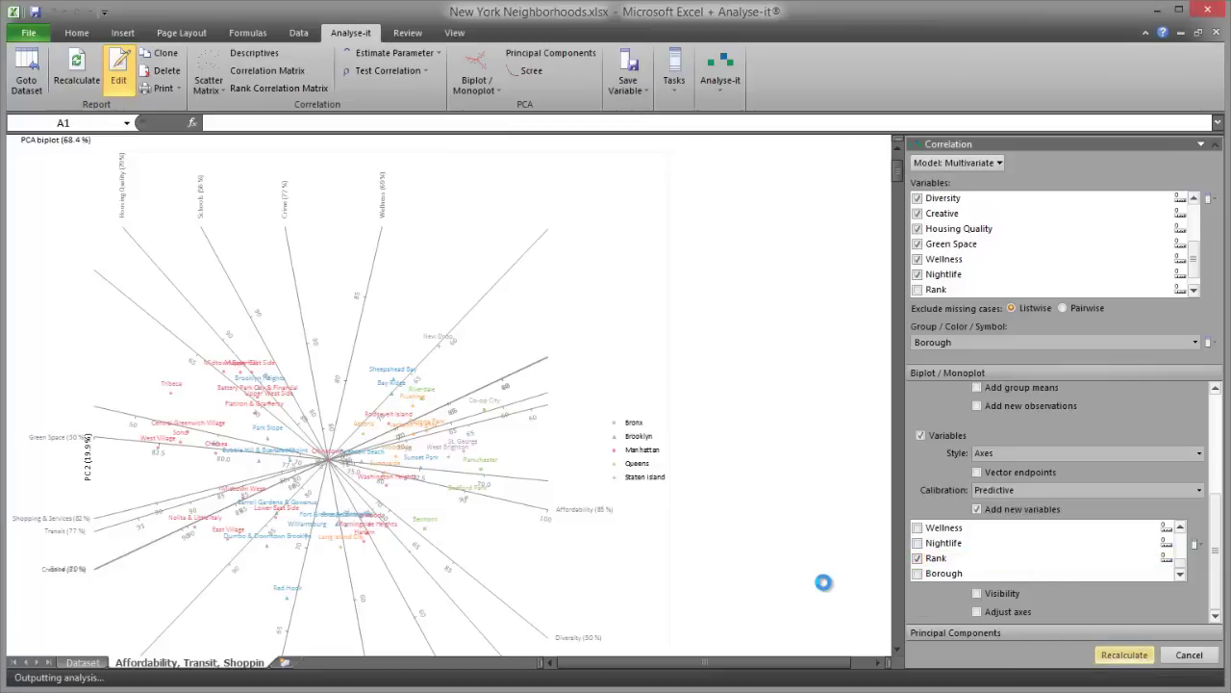
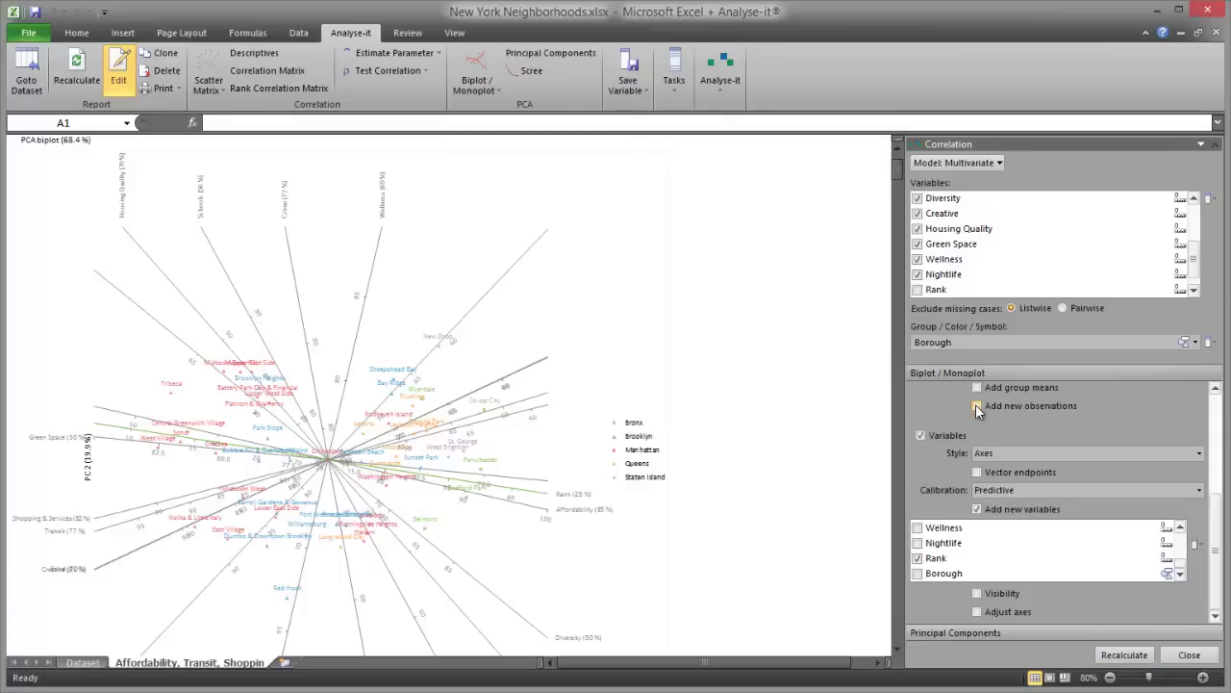
- Enable adding new observations to the biplot and label the first one My Ideal
left_click(978, 407)
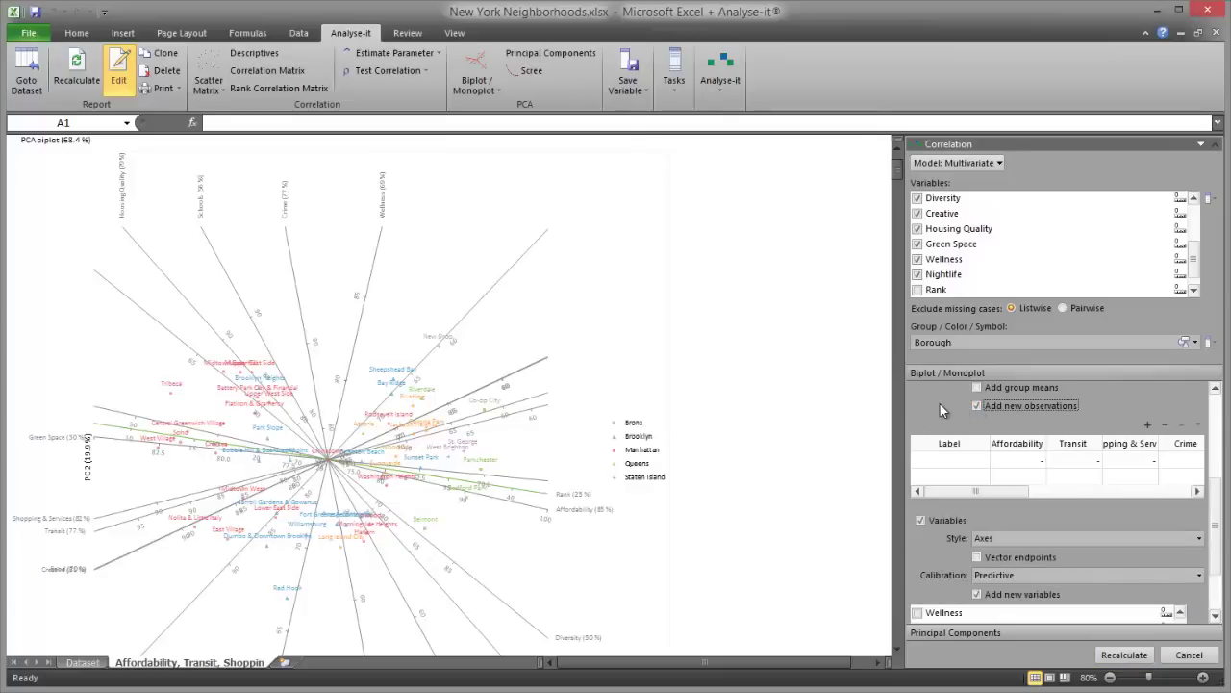
key("Tab")
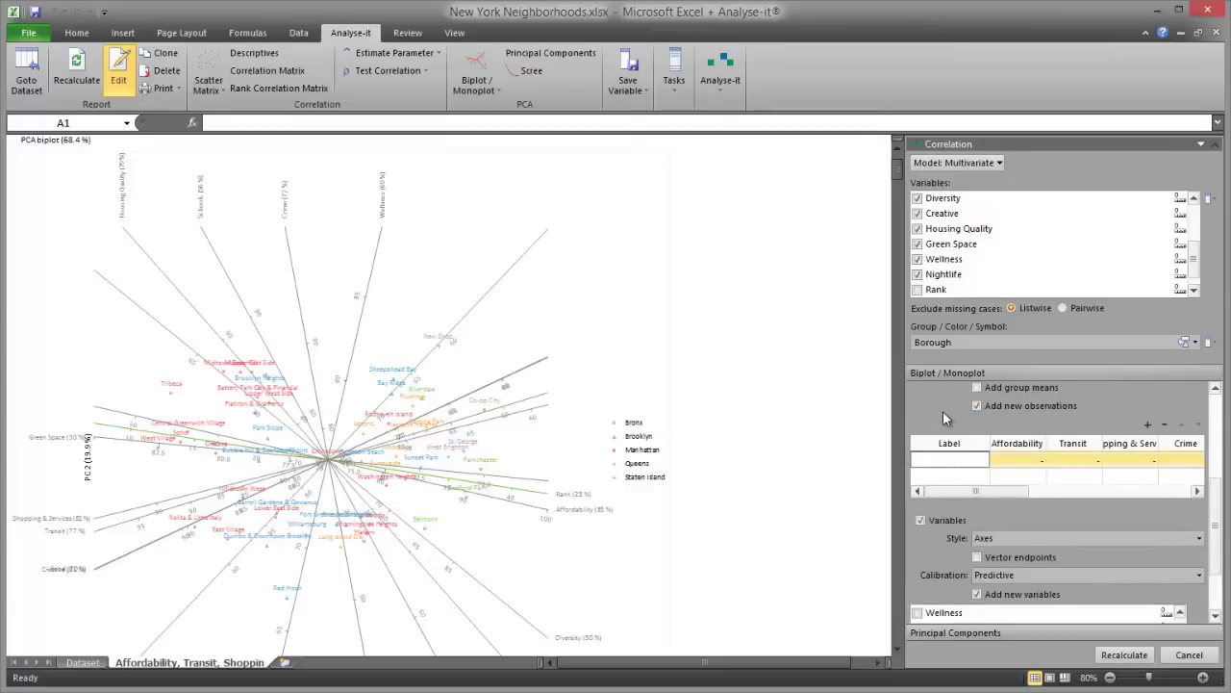
type("My Ideal")
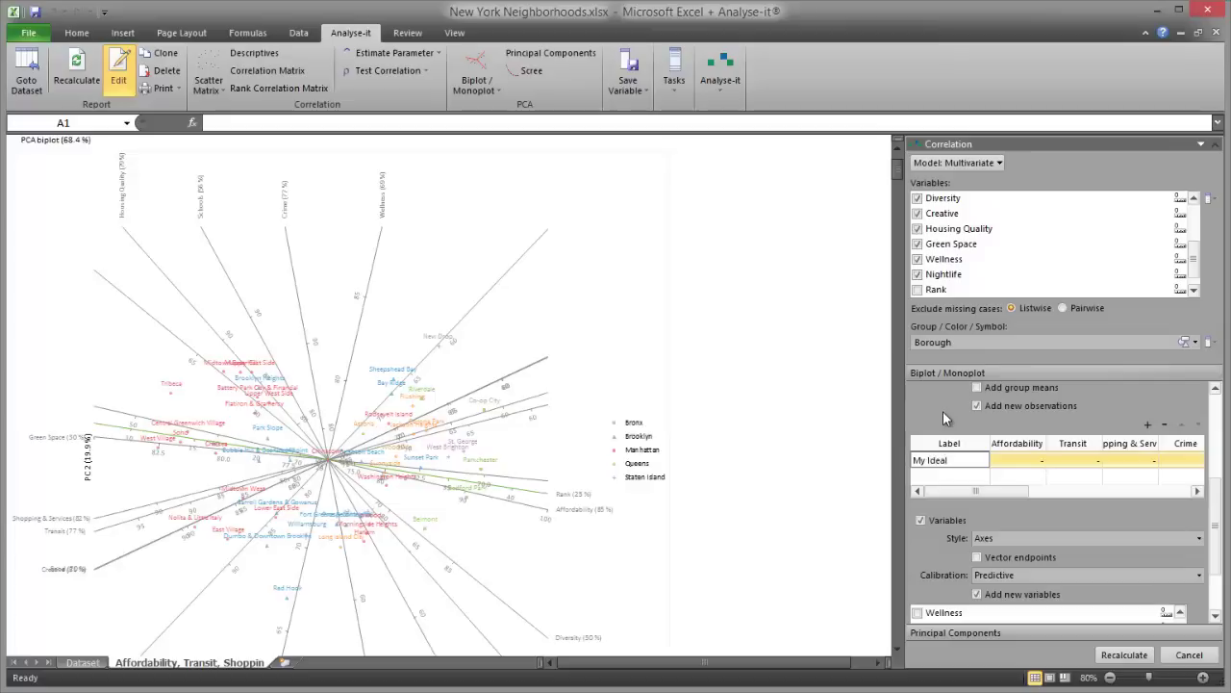
key("Tab")
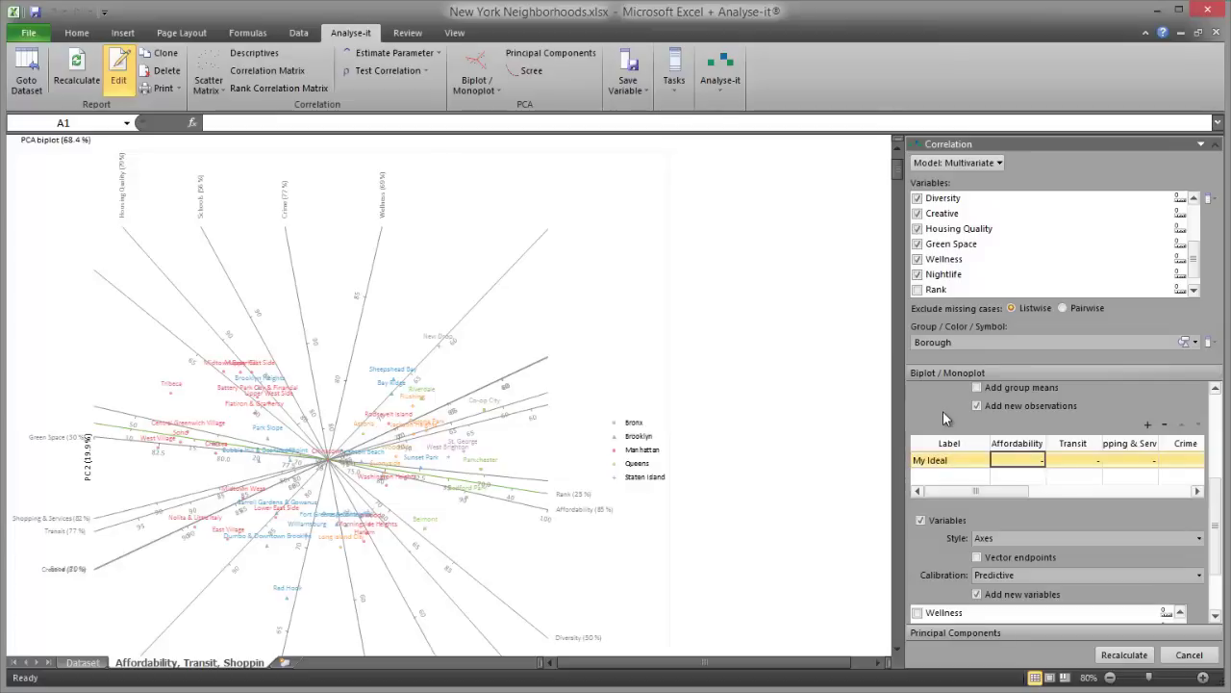
- Give the My Ideal observation scores of 70 for Affordability, 75 for Transit and 75 for Shopping & Services
type("70")
key("Tab")
type("75")
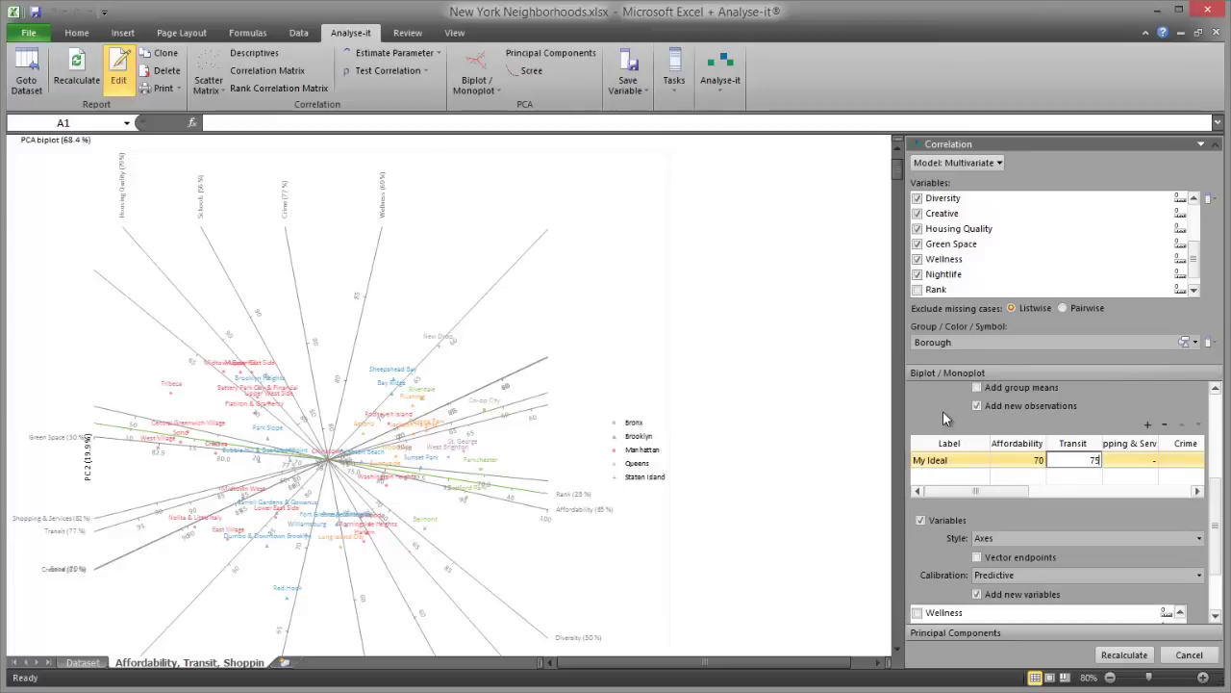
key("Tab")
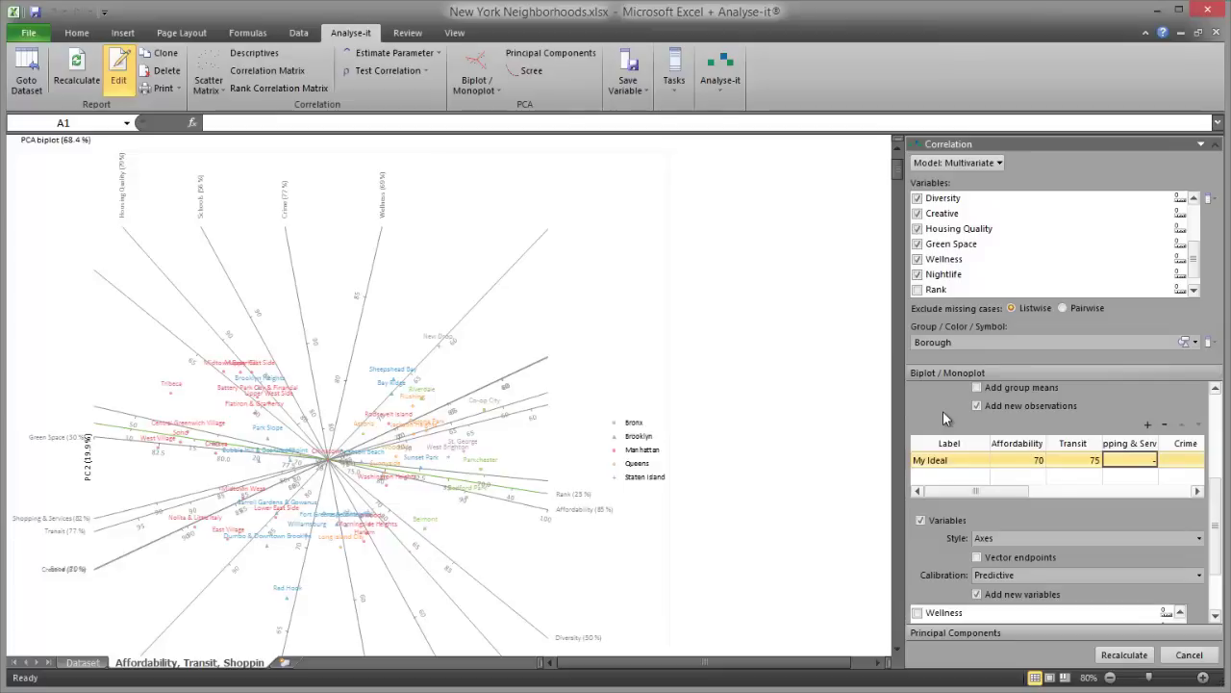
type("75")
key("Tab")
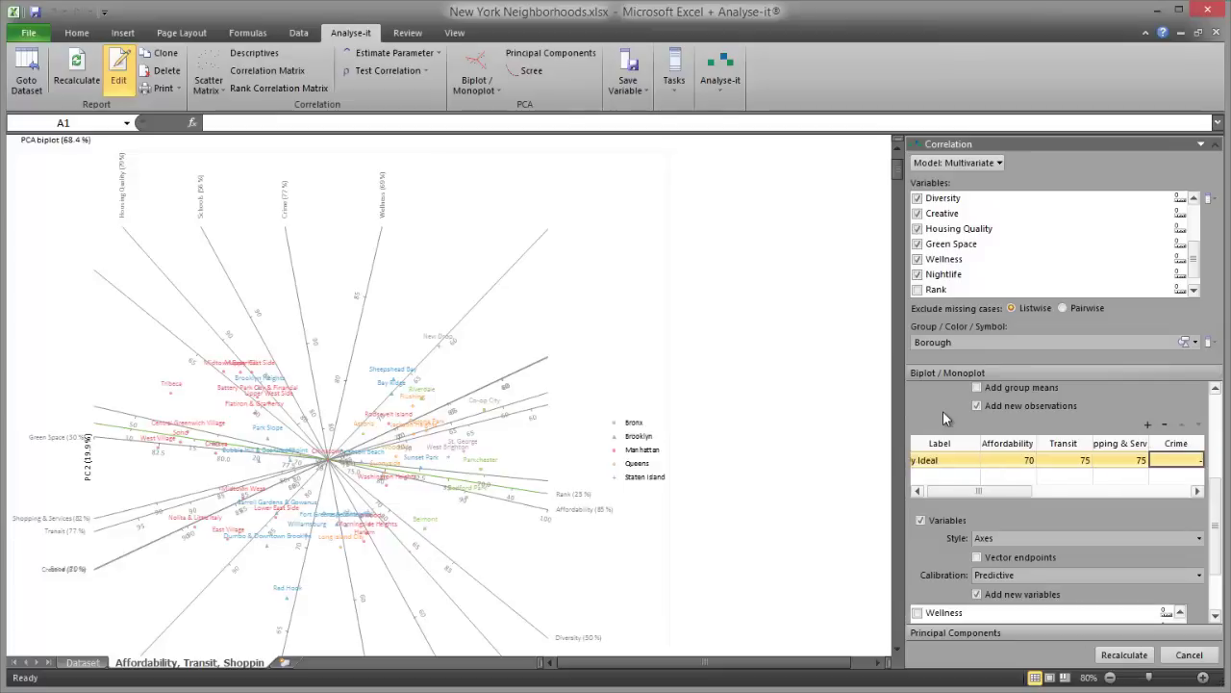
- Set the My Ideal observation's Crime, Food and Schools scores to 80 each
type("80")
key("Tab")
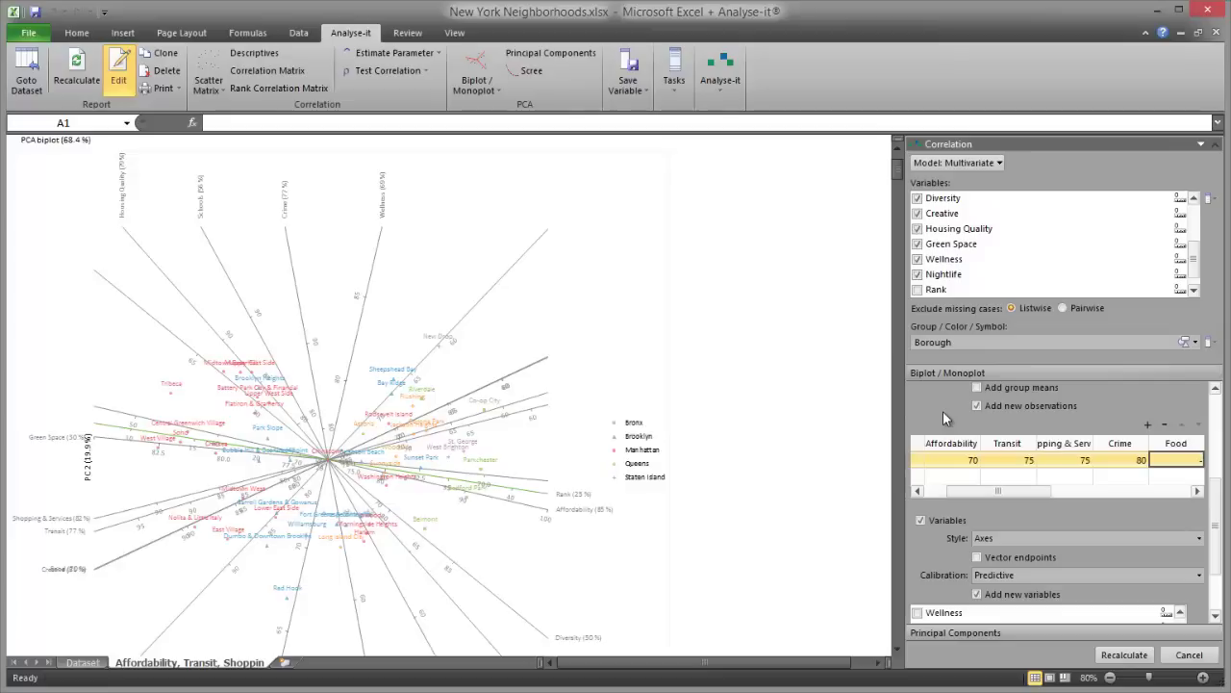
type("80")
key("Tab")
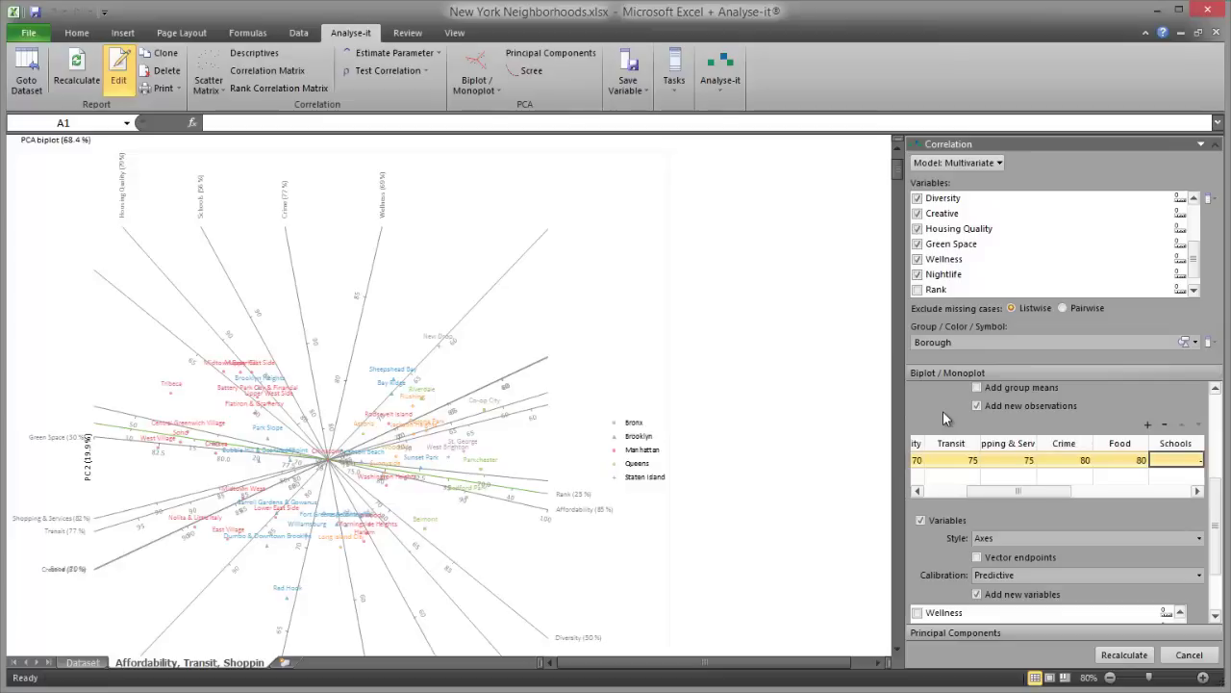
type("80")
key("Tab")
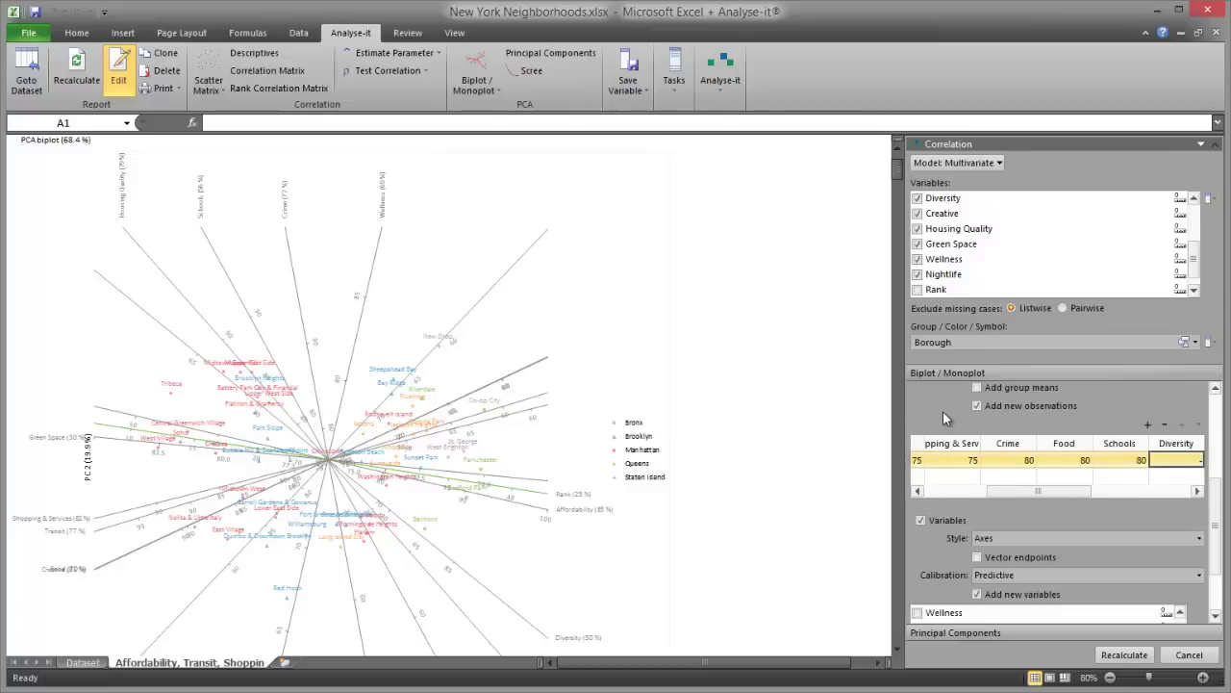
- Set the My Ideal observation's Diversity score to 75 and its Creative and Housing Quality scores to 80
type("75")
key("Tab")
type("80")
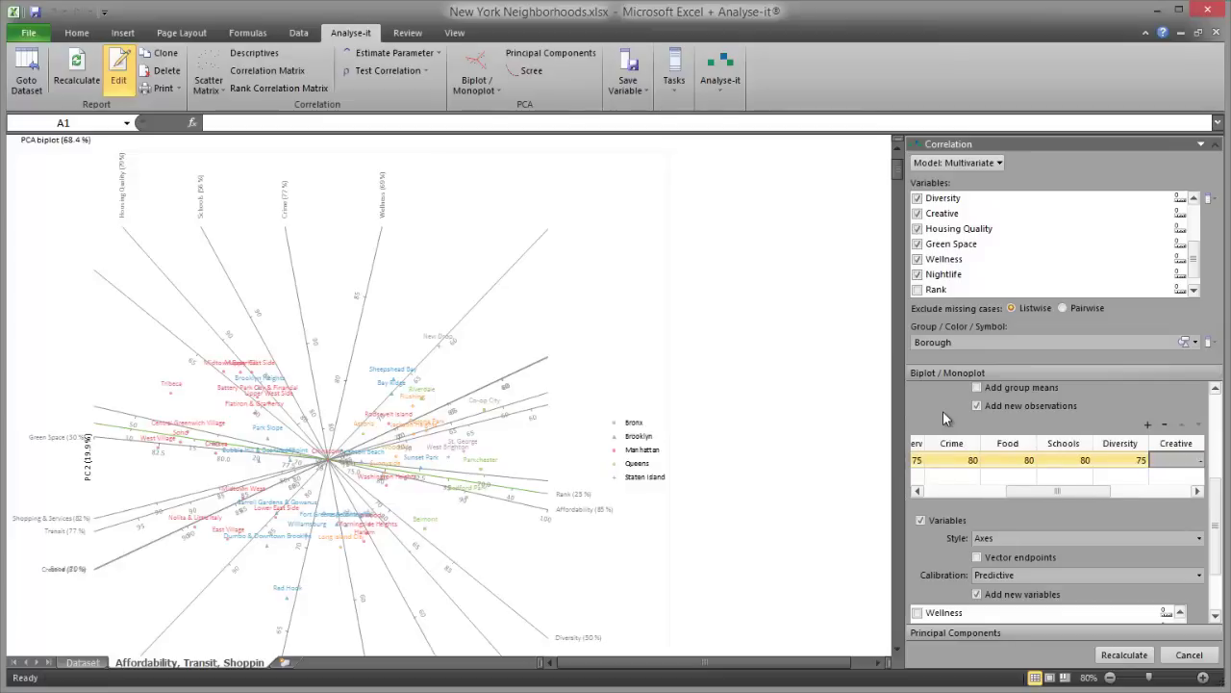
key("Tab")
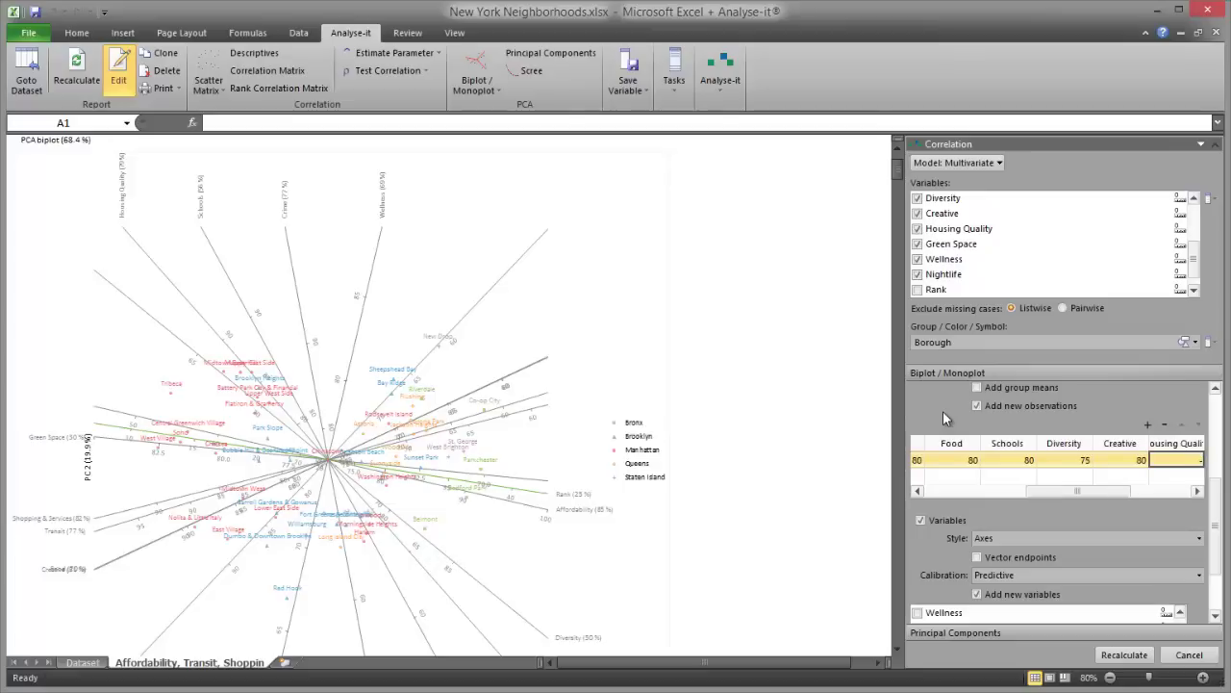
type("80")
key("Tab")
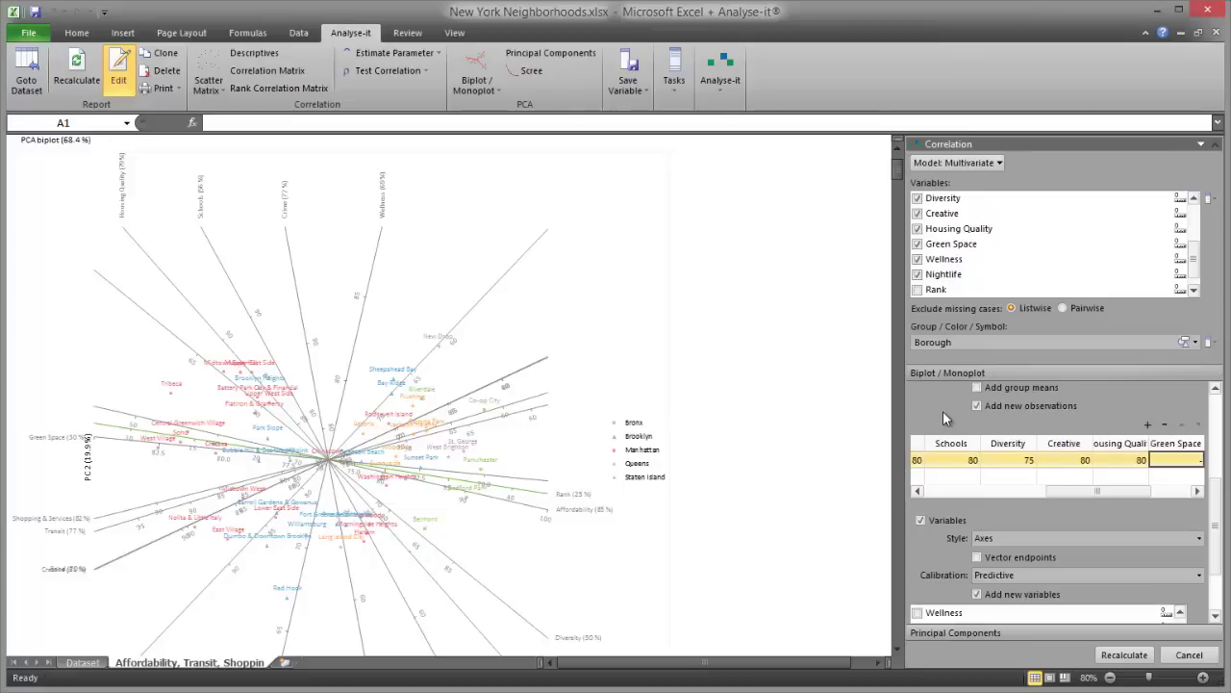
- Set My Ideal's Green Space to 85, Wellness to 80 and Nightlife to 85, and recalculate the biplot
type("85")
key("Tab")
type("80")
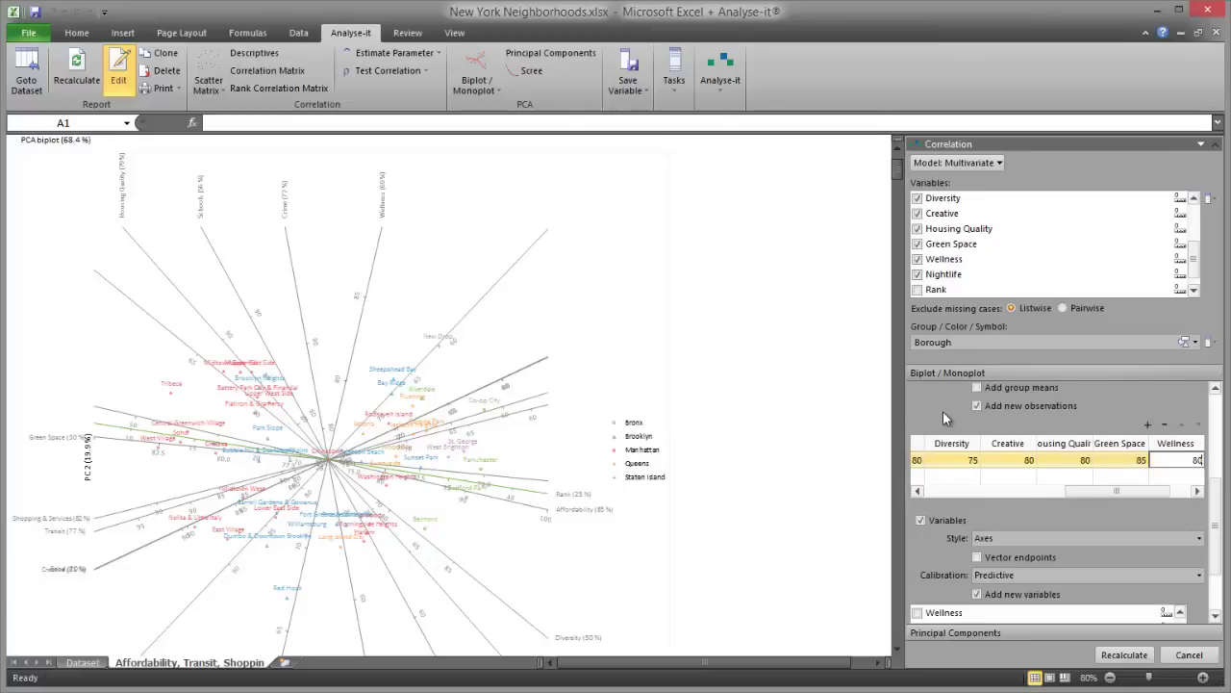
key("Tab")
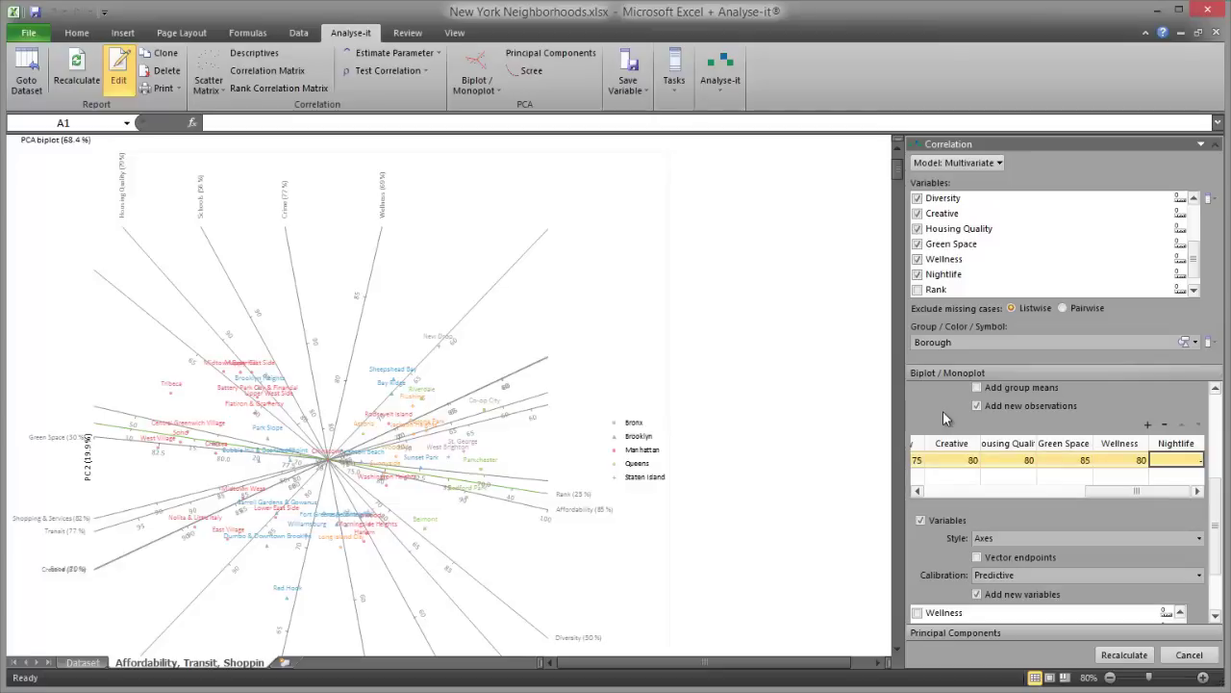
type("85")
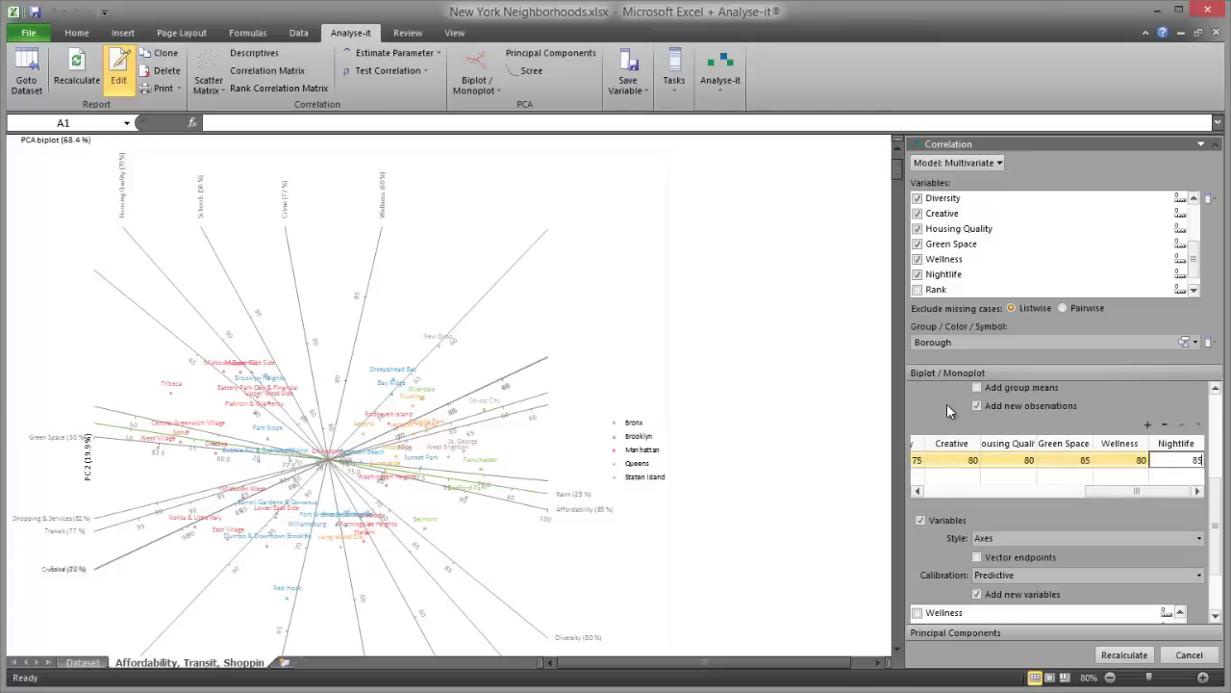
left_click(1111, 655)
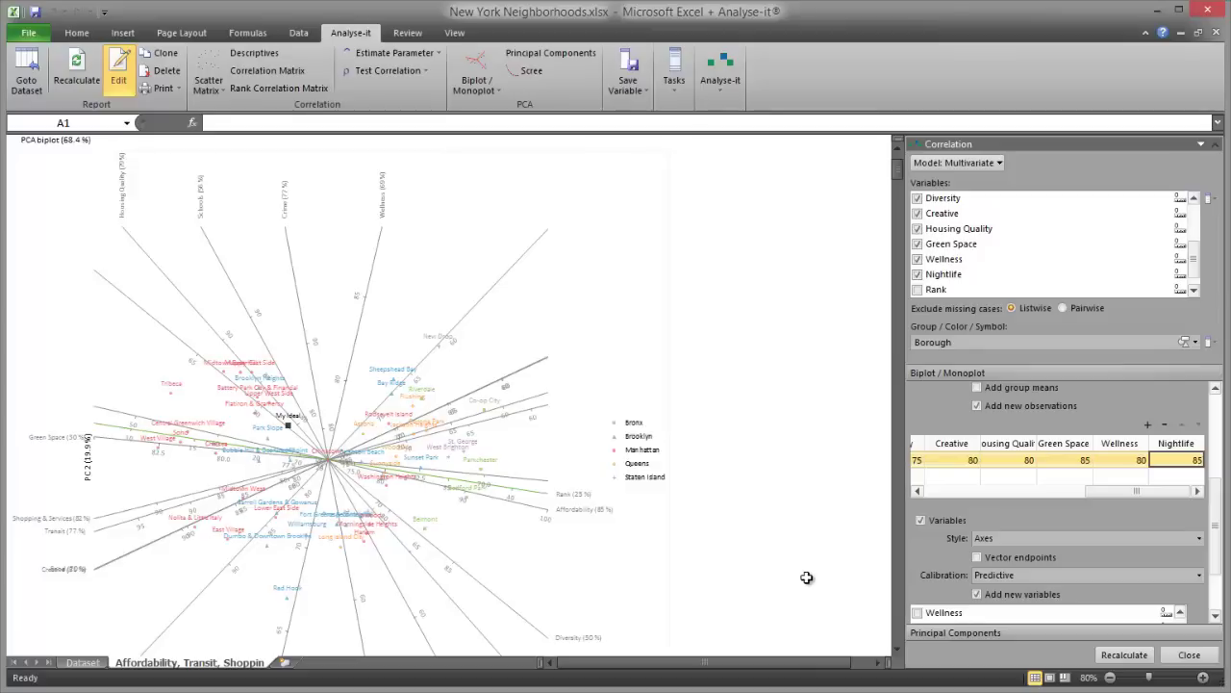
- Clear the biplot's rotation value and turn on transparency for the observations
left_click_drag(1216, 525, 1218, 433)
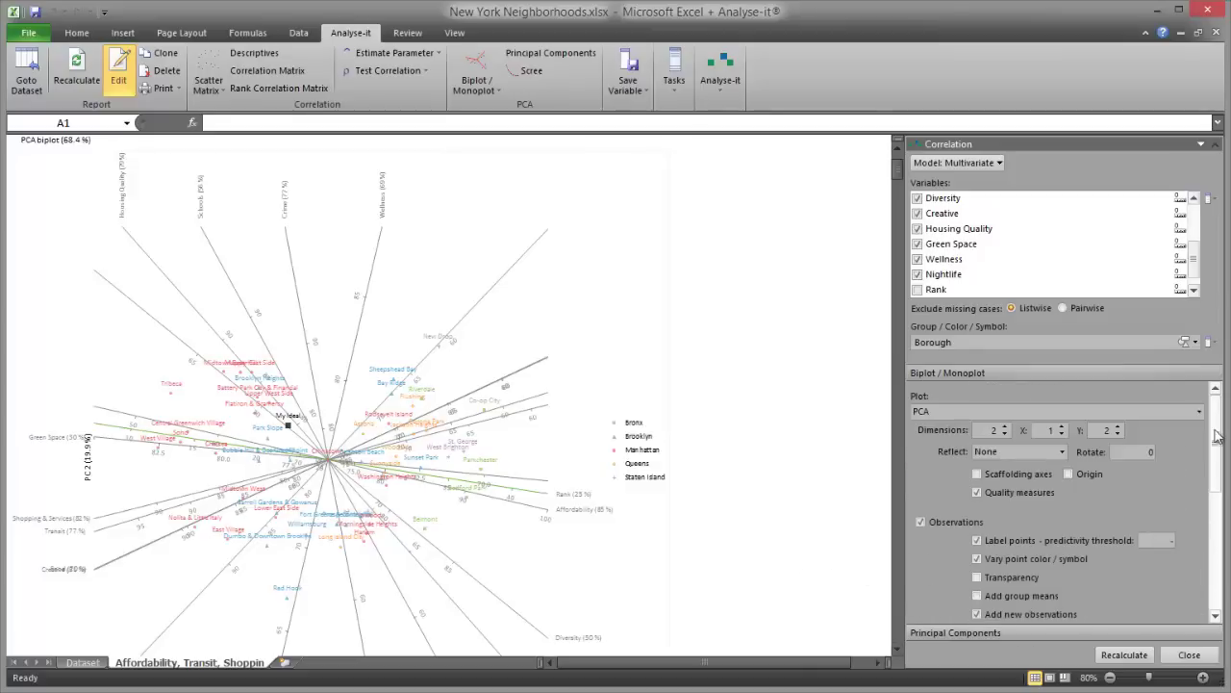
left_click(1143, 452)
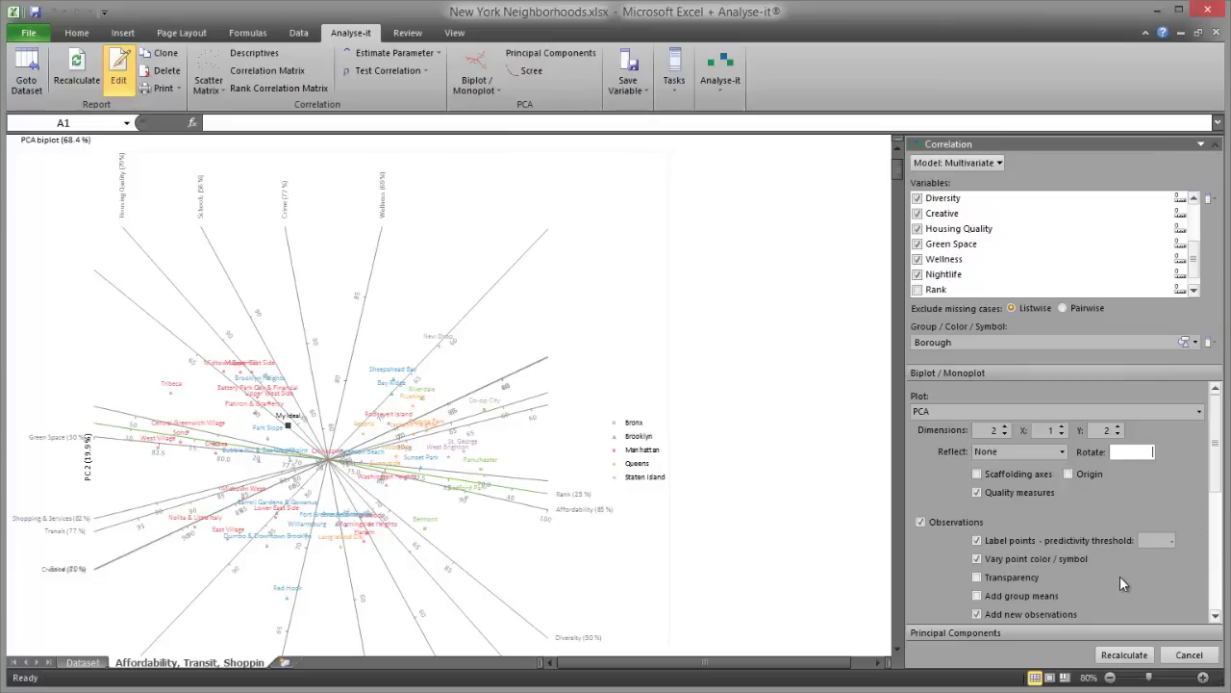
left_click(1032, 575)
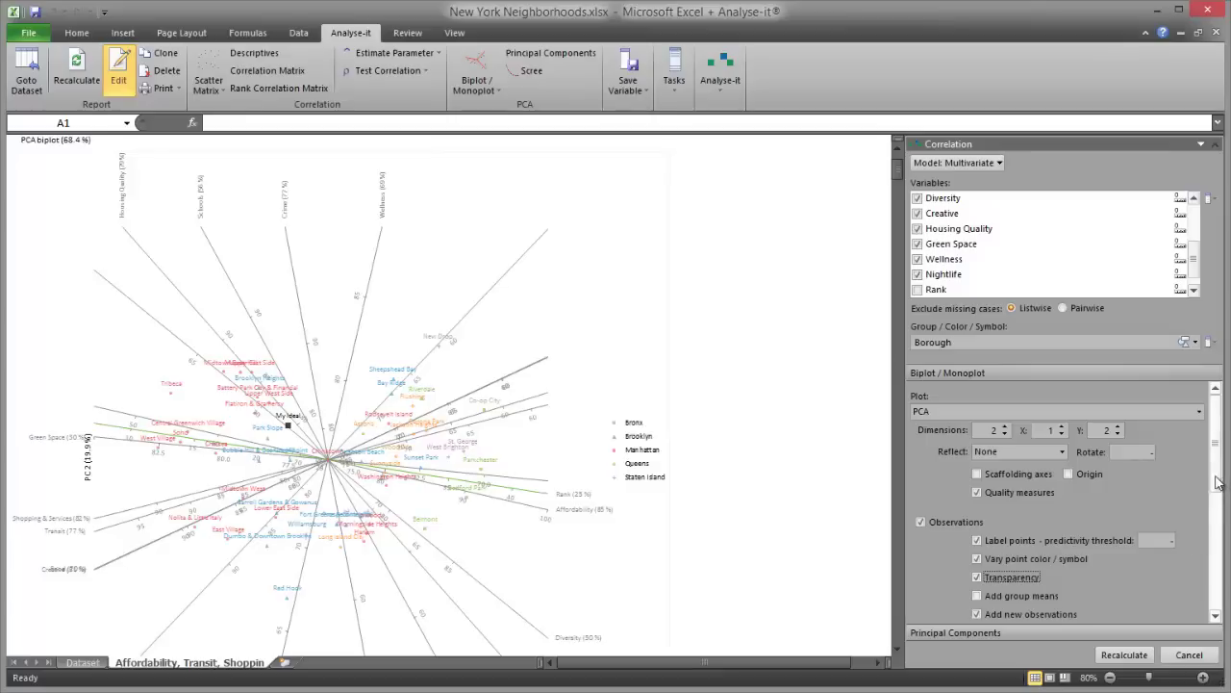
- Turn on visibility for the biplot variables with a predictivity threshold of 0.6
left_click_drag(1214, 483, 1226, 613)
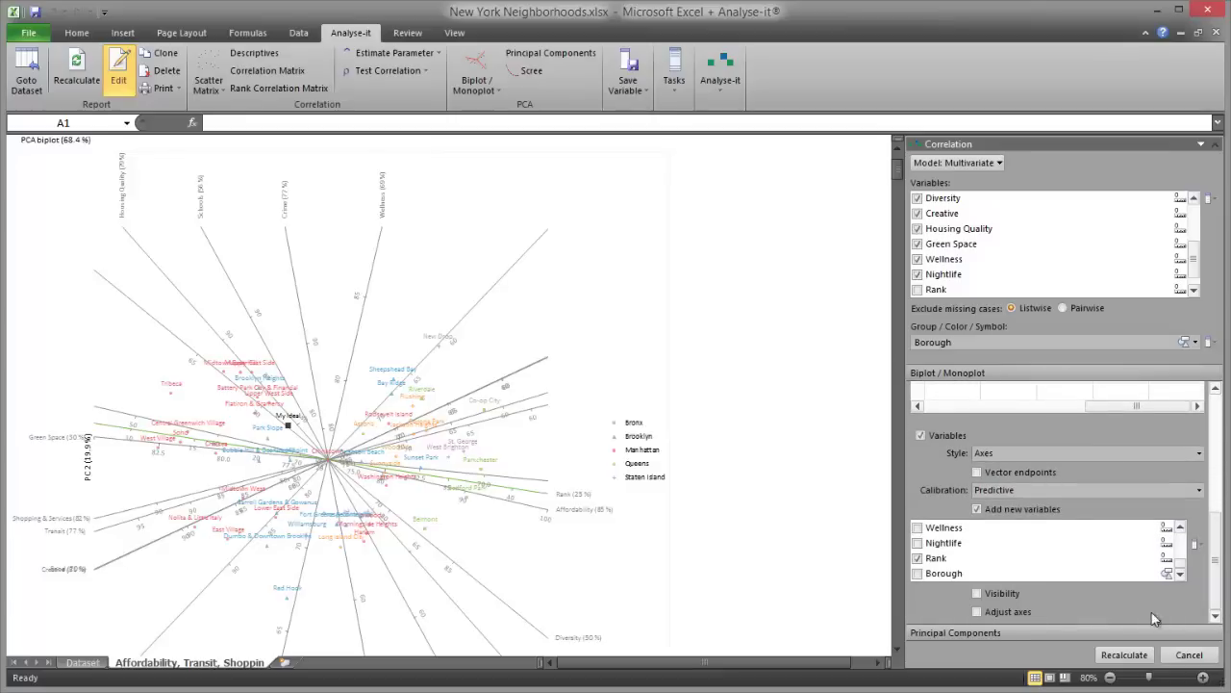
left_click(993, 593)
left_click(1155, 594)
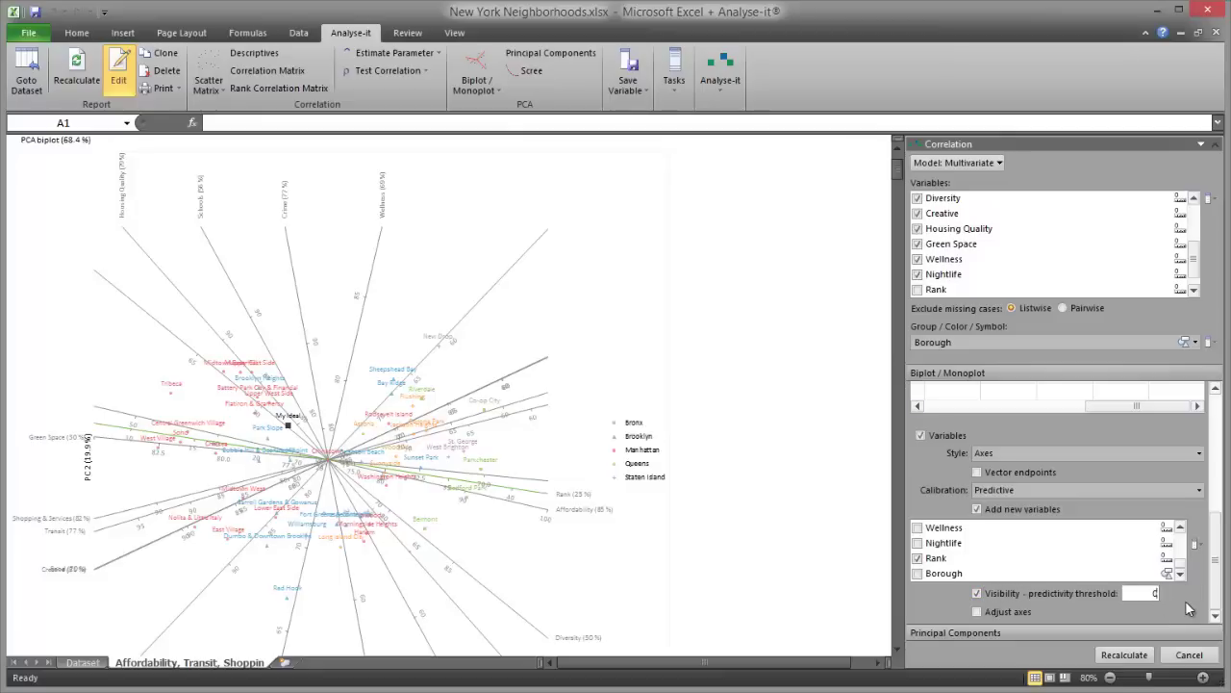
type("0.6")
- Enable adjusting the biplot axes and set the Crime axis's X offset to 4
left_click(1021, 608)
left_click_drag(1217, 535, 1227, 623)
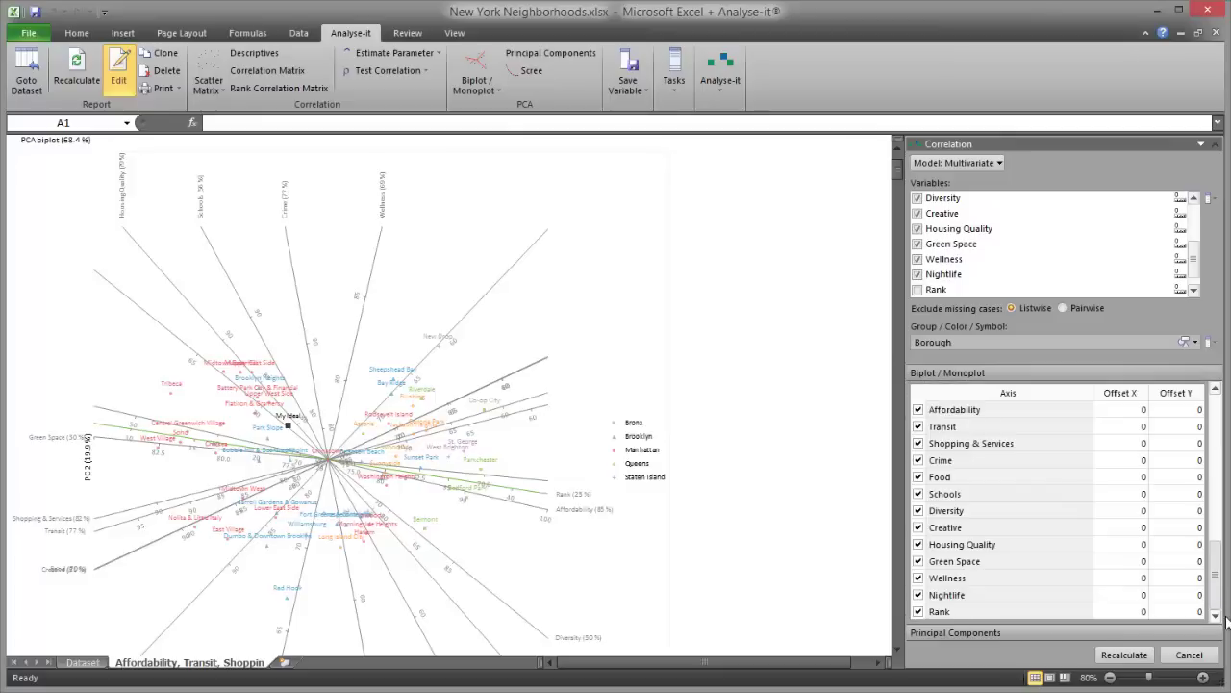
left_click(1141, 412)
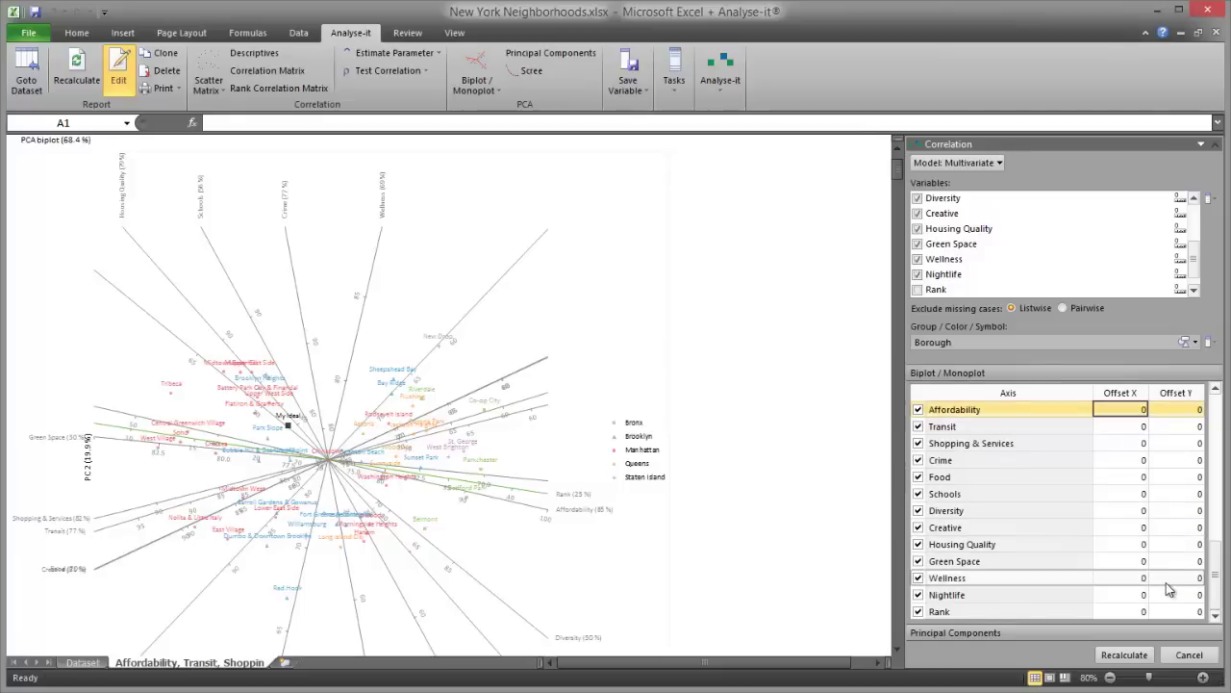
key("Return")
key("Return")
key("Return")
type("4")
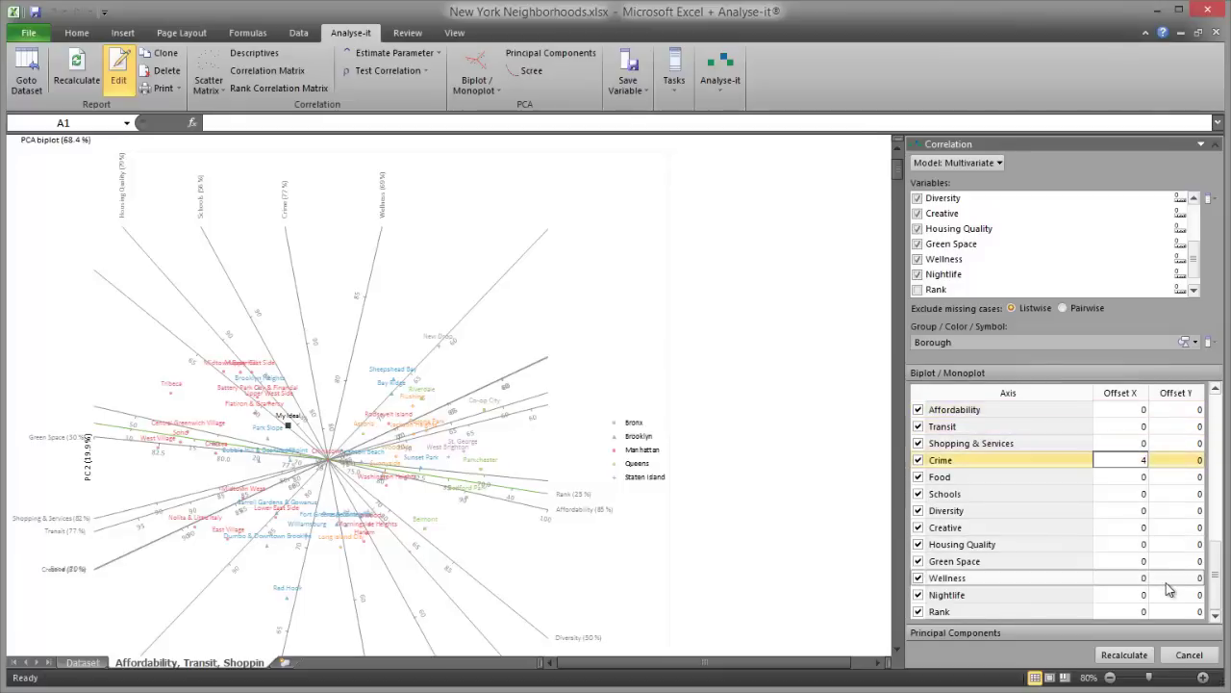
- Set the X offset to -4.5 for the Wellness axis and 4.1 for the Nightlife axis
key("Return")
key("Return")
key("Return")
key("Return")
key("Return")
key("Return")
key("Return")
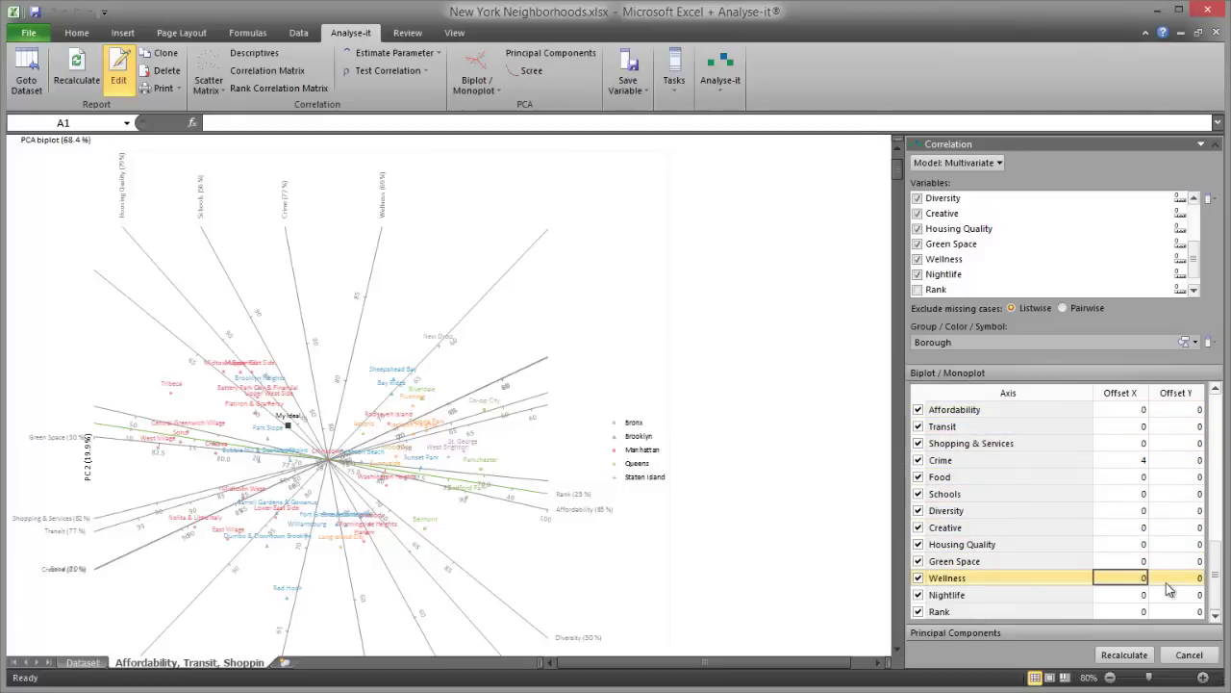
type("-4.5")
key("Return")
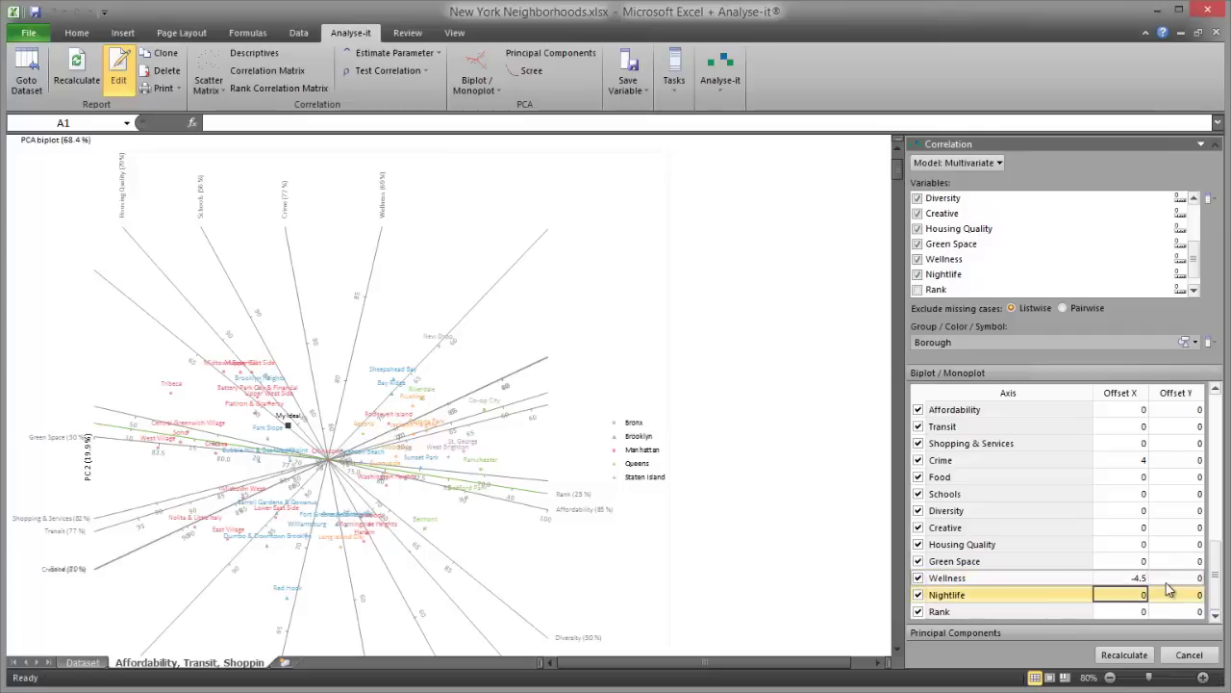
type("4.1")
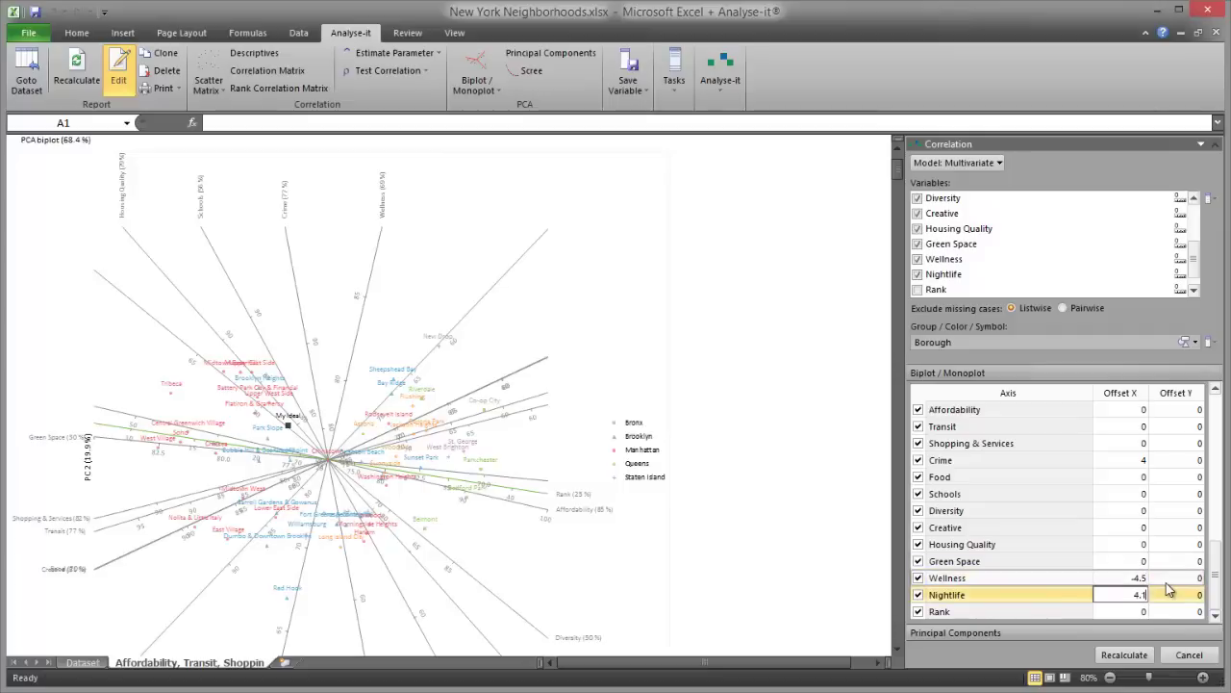
- Set the Y offset of both the Transit and the Shopping & Services axes to 4
key("Tab")
key("Up")
key("Up")
key("Up")
key("Up")
key("Up")
key("Up")
key("Up")
key("Up")
key("Up")
key("Up")
key("Up")
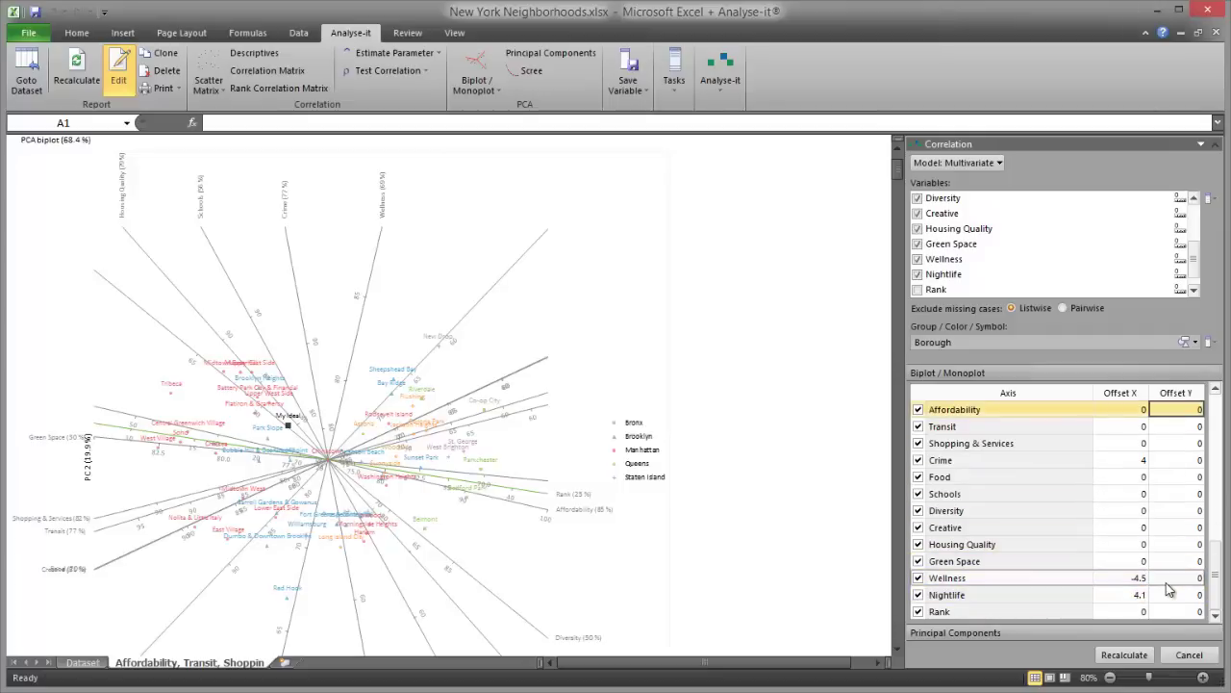
key("Down")
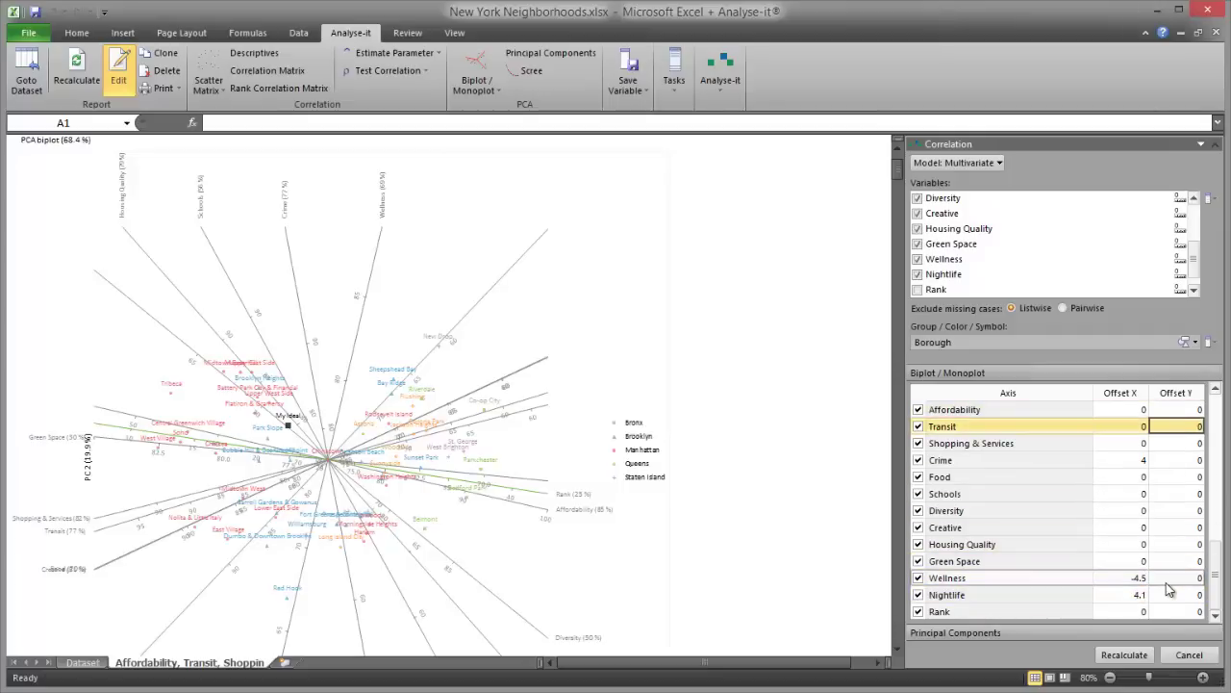
type("4")
key("Return")
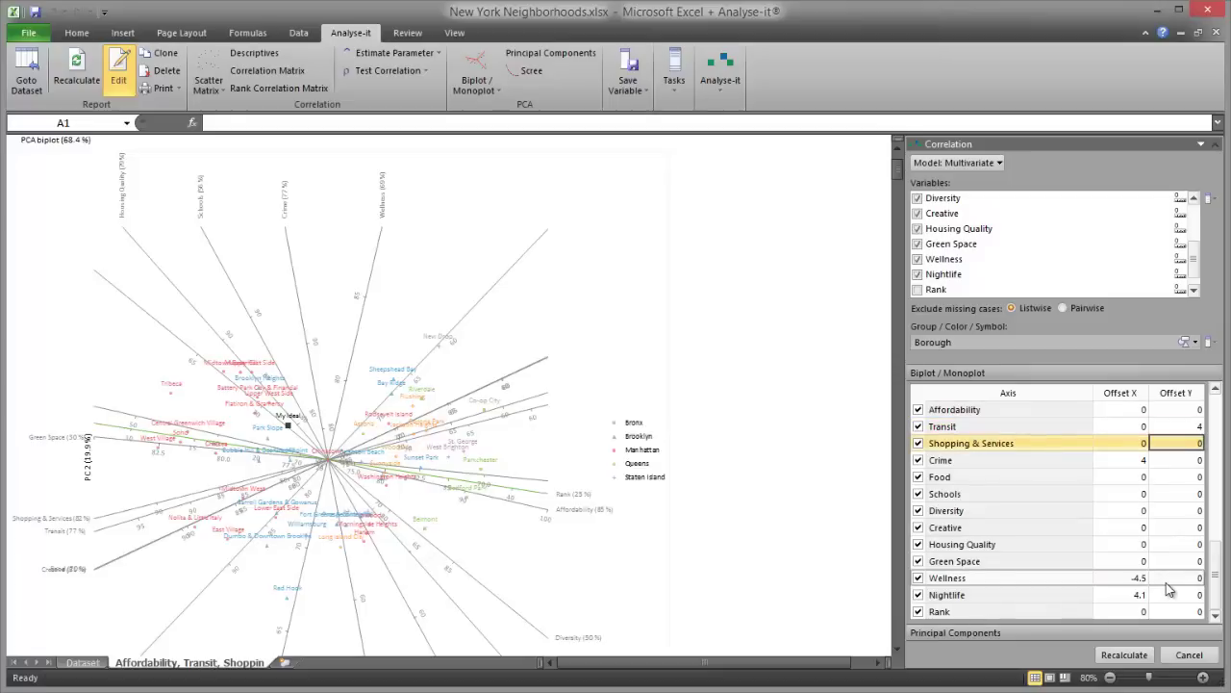
type("4")
key("Return")
- Set the Y offset to -3.3 for the Food axis and -3.6 for the Creative axis
key("Down")
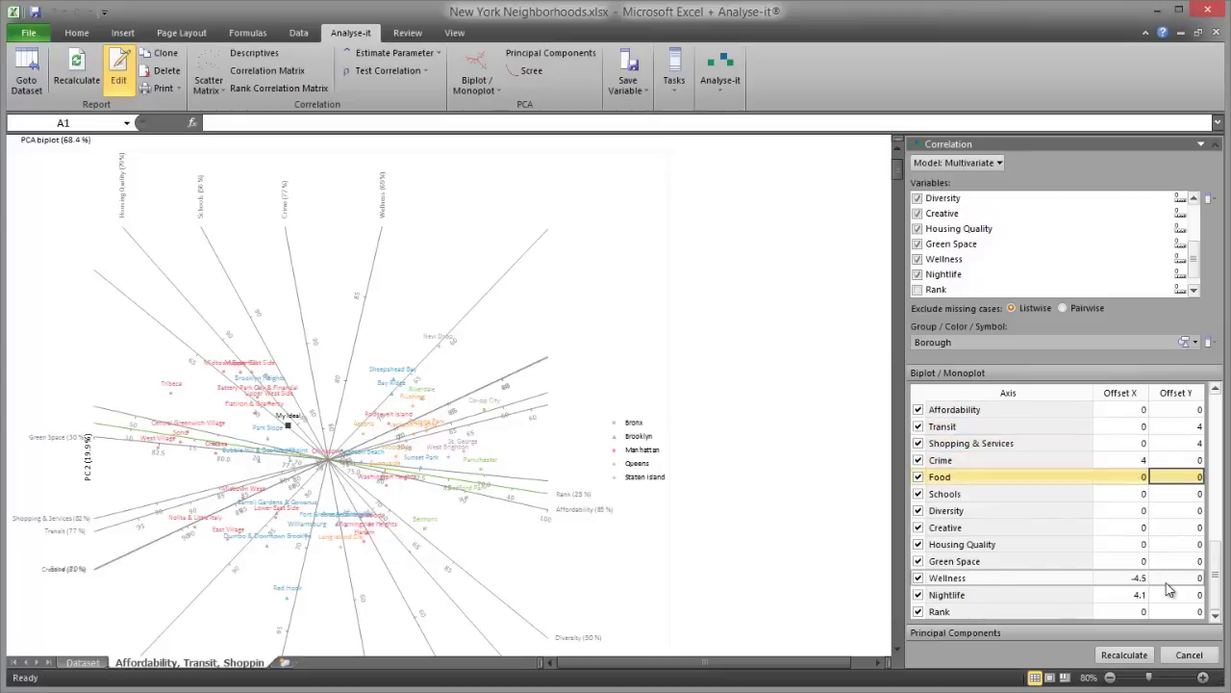
type("-3.3")
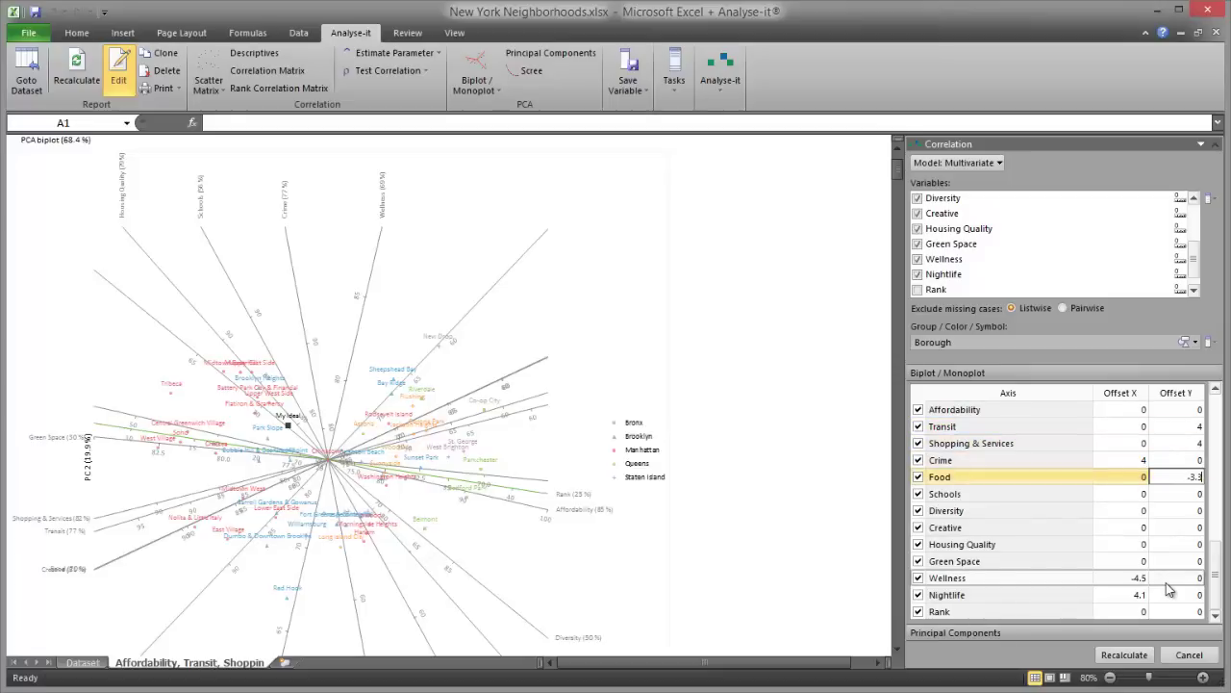
key("Return")
key("Down")
key("Down")
type("-3.")
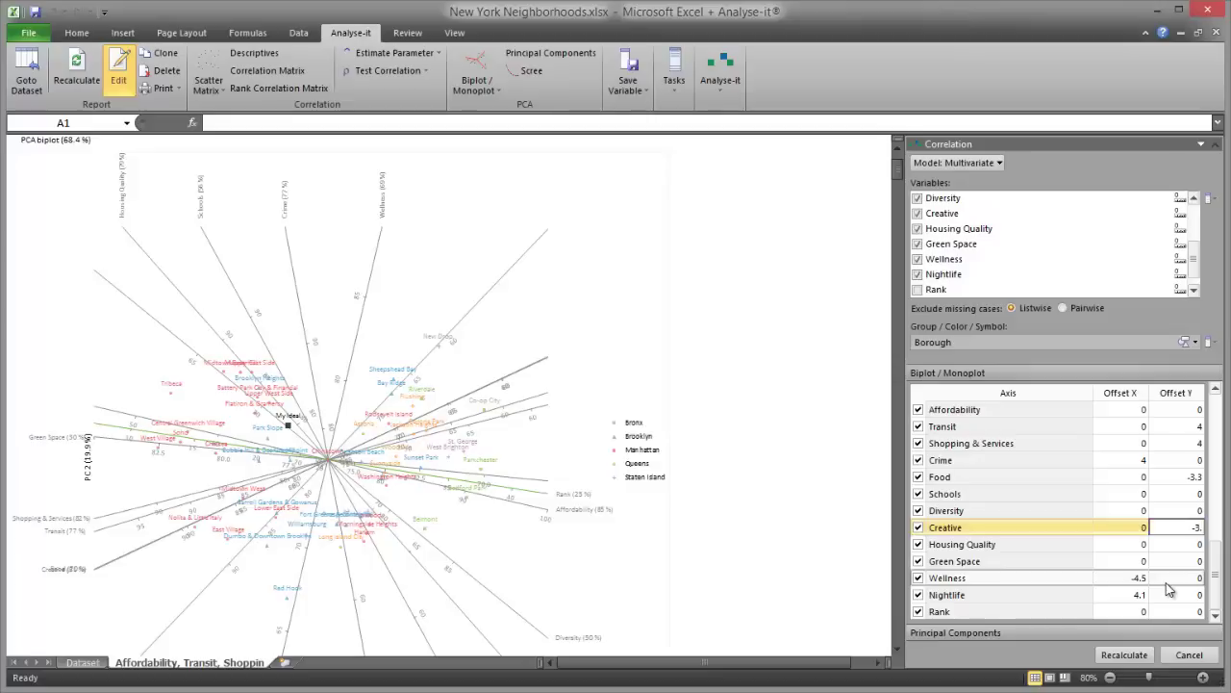
type("6")
key("Return")
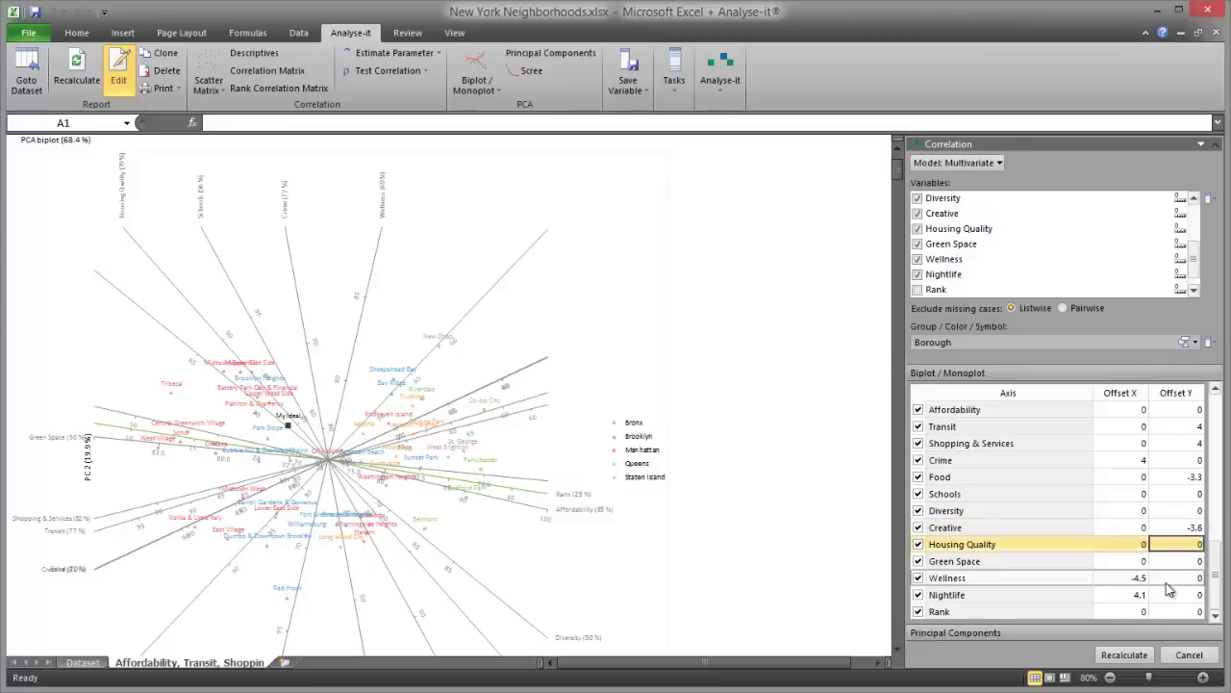
- Set the Y offset to -4.3 for Housing Quality and -4 for Rank, and recalculate the biplot
key("BackSpace")
type("-4.3")
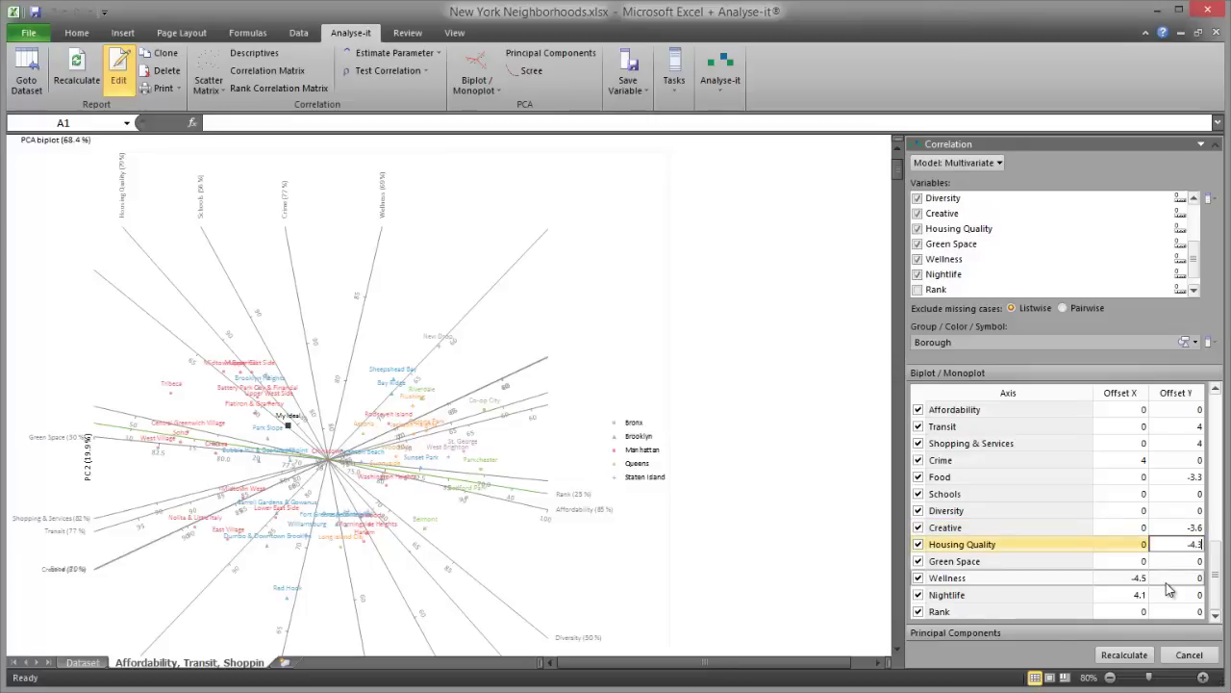
key("Return")
key("Return")
key("Return")
key("Return")
type("-")
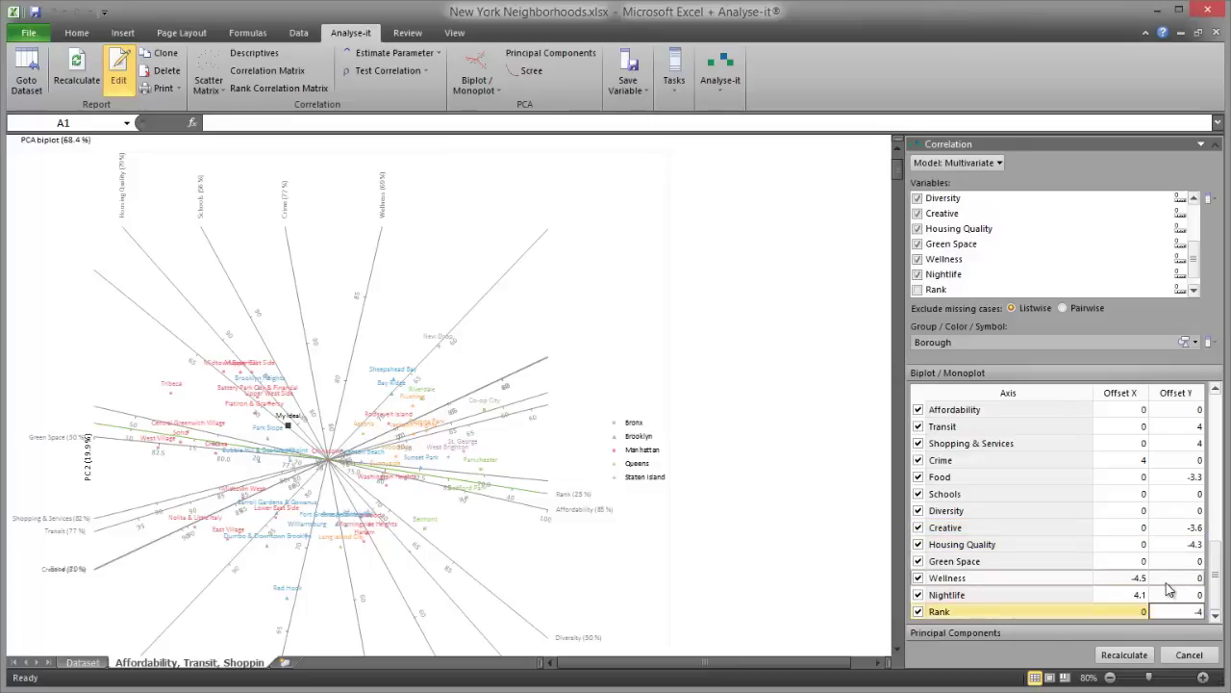
type("4")
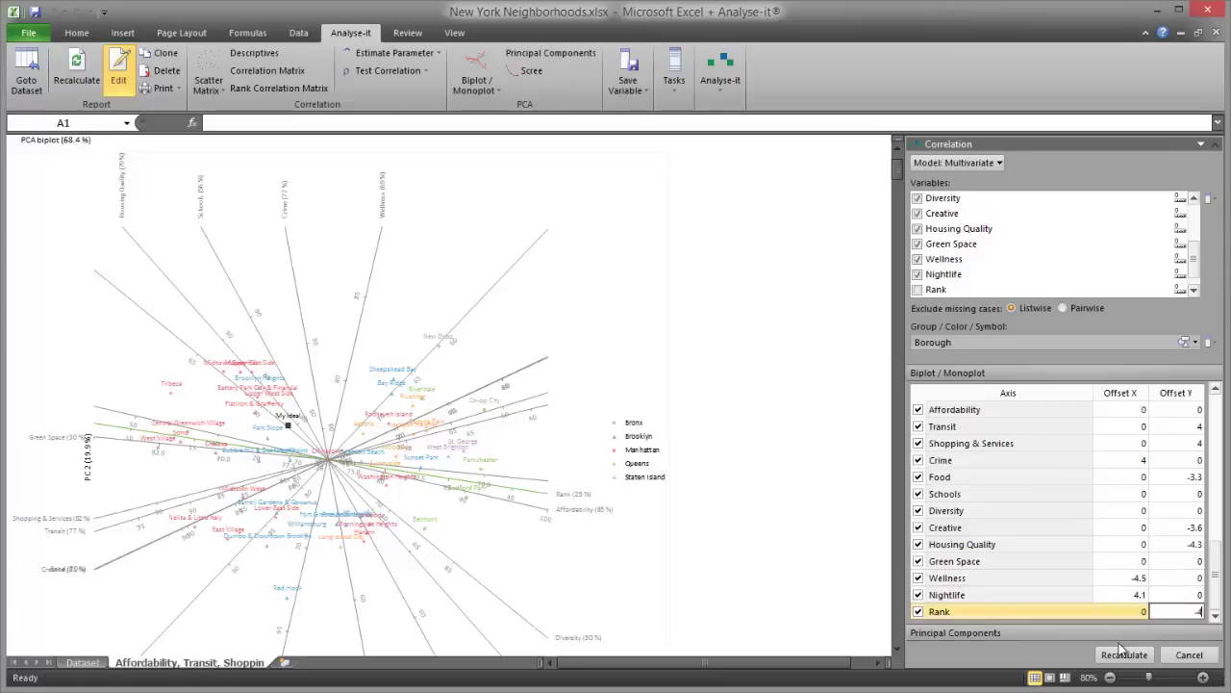
left_click(1112, 654)
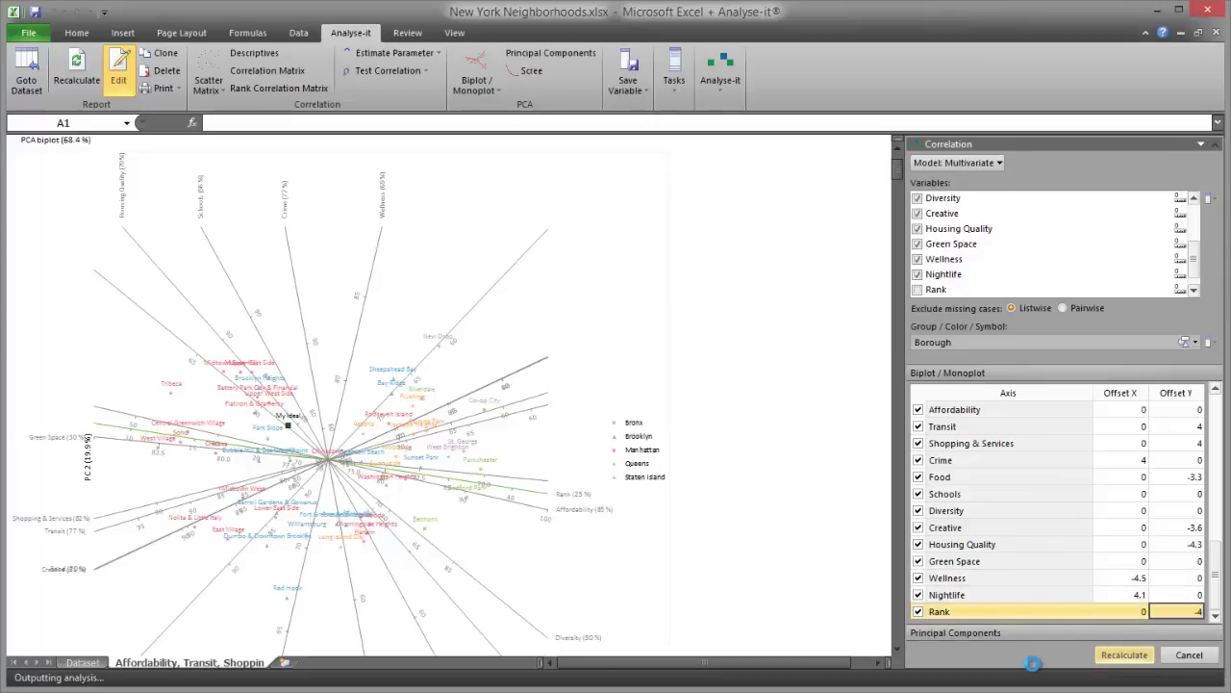